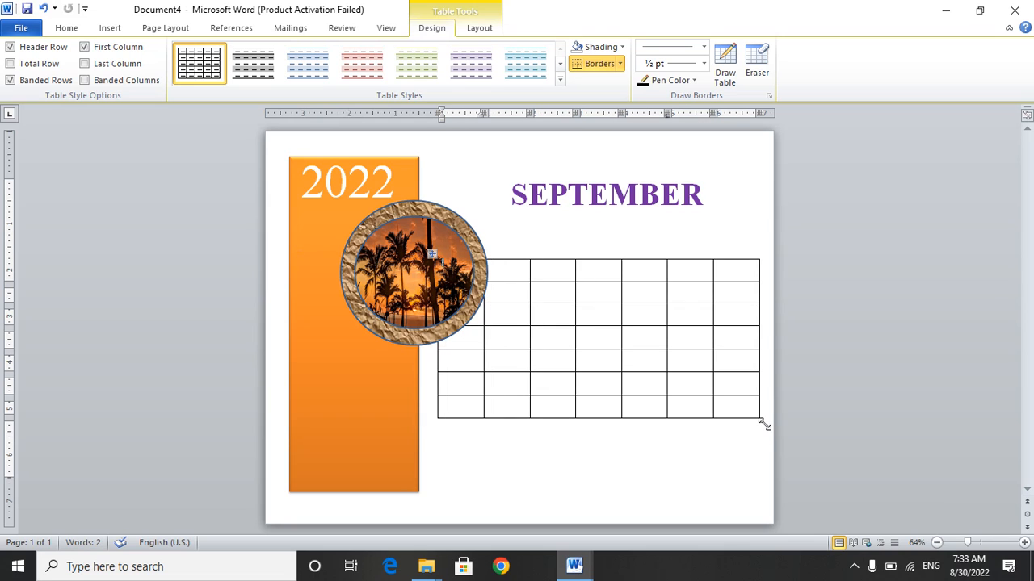
Resize the empty seven-column table and move it under the SEPTEMBER heading, just beside the circular picture.
{"action": "left_click_drag", "start_coordinate": [764, 423], "coordinate": [711, 420]}
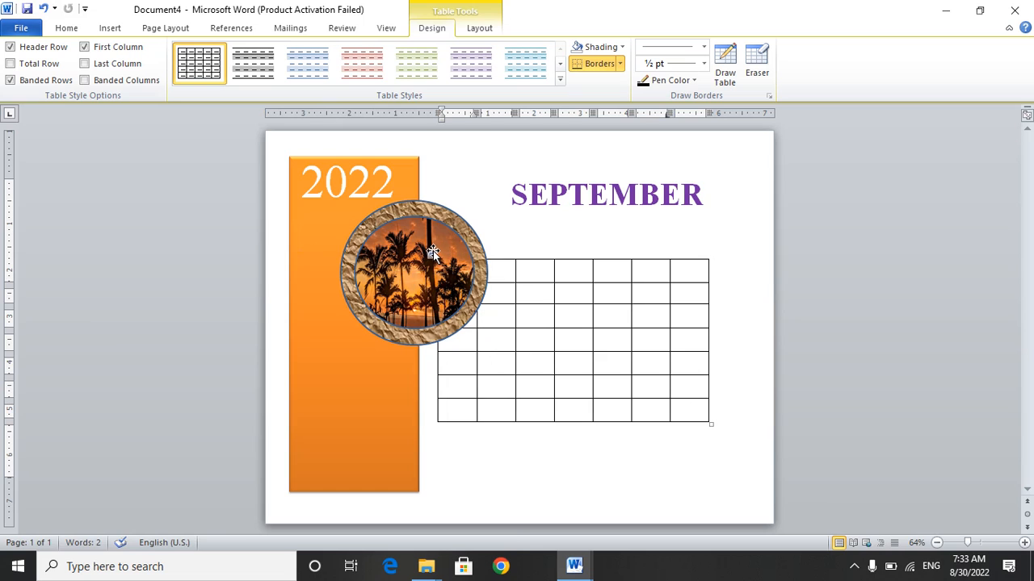
{"action": "left_click_drag", "start_coordinate": [433, 253], "coordinate": [487, 254]}
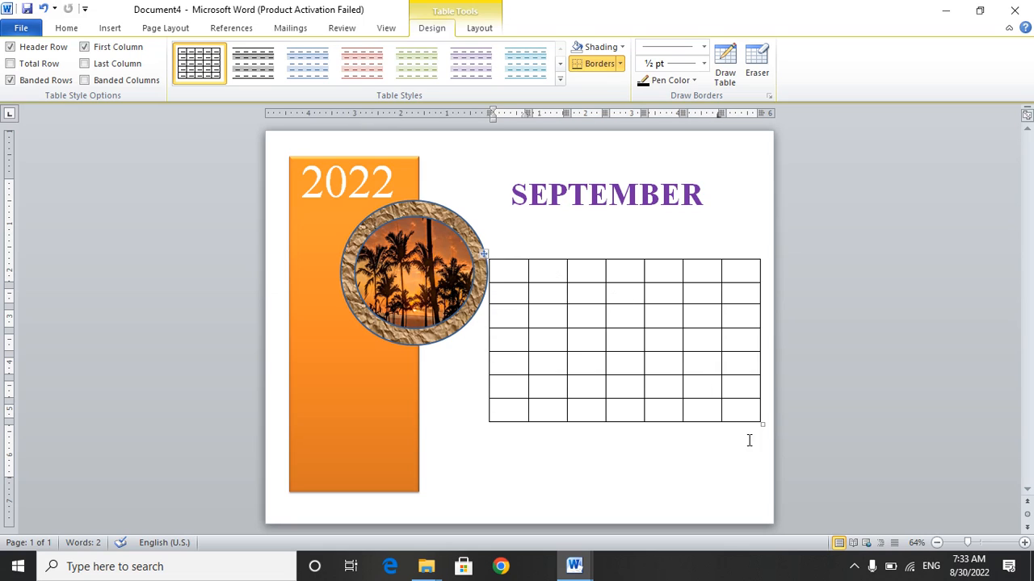
{"action": "left_click_drag", "start_coordinate": [764, 424], "coordinate": [739, 442]}
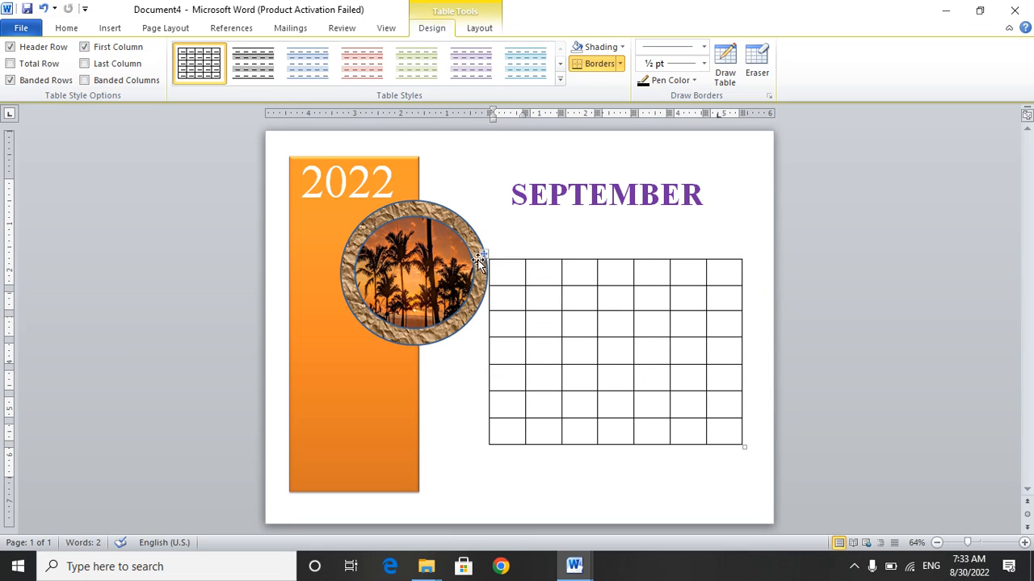
{"action": "left_click_drag", "start_coordinate": [484, 256], "coordinate": [493, 248]}
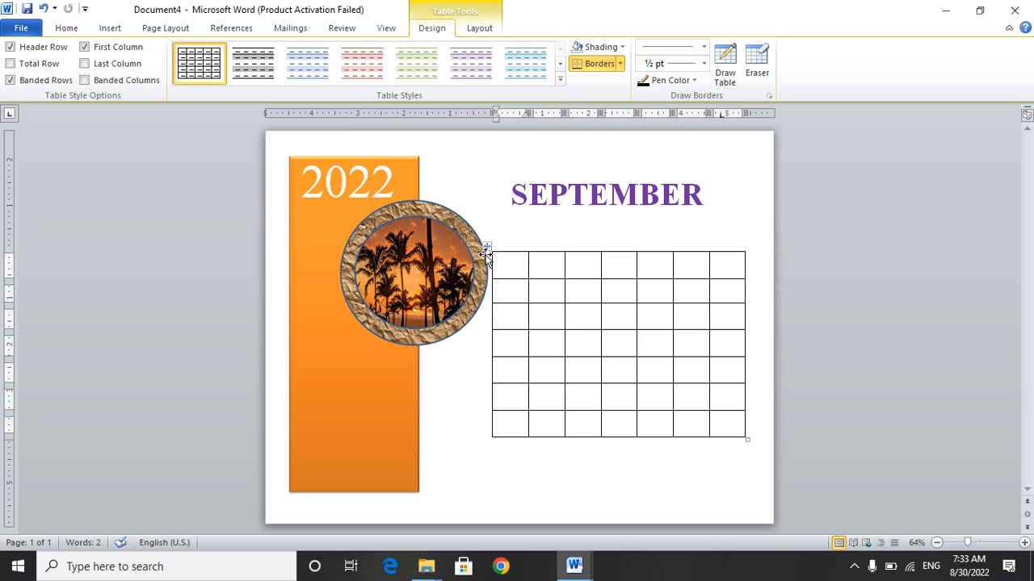
{"action": "left_click_drag", "start_coordinate": [488, 246], "coordinate": [485, 234]}
{"action": "left_click", "coordinate": [487, 233]}
{"action": "left_click", "coordinate": [472, 347]}
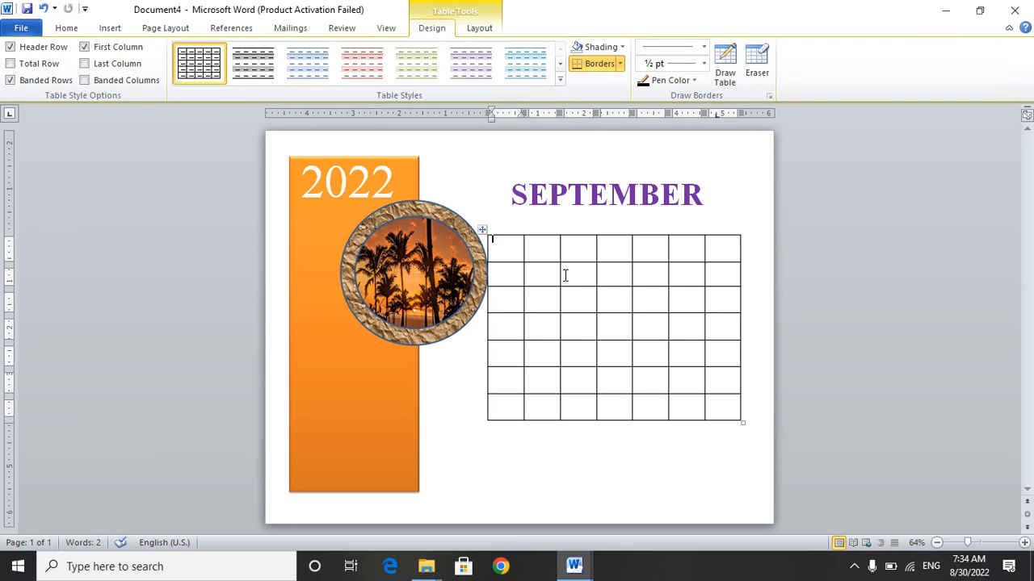
Enter the weekday headings SUN, MON, TUE, WED, THU, FRI and SAT in the table's first row.
{"action": "type", "text": "SUN"}
{"action": "key", "text": "Tab"}
{"action": "type", "text": "MON"}
{"action": "key", "text": "Tab"}
{"action": "type", "text": "TUE"}
{"action": "key", "text": "Tab"}
{"action": "type", "text": "WED"}
{"action": "key", "text": "Tab"}
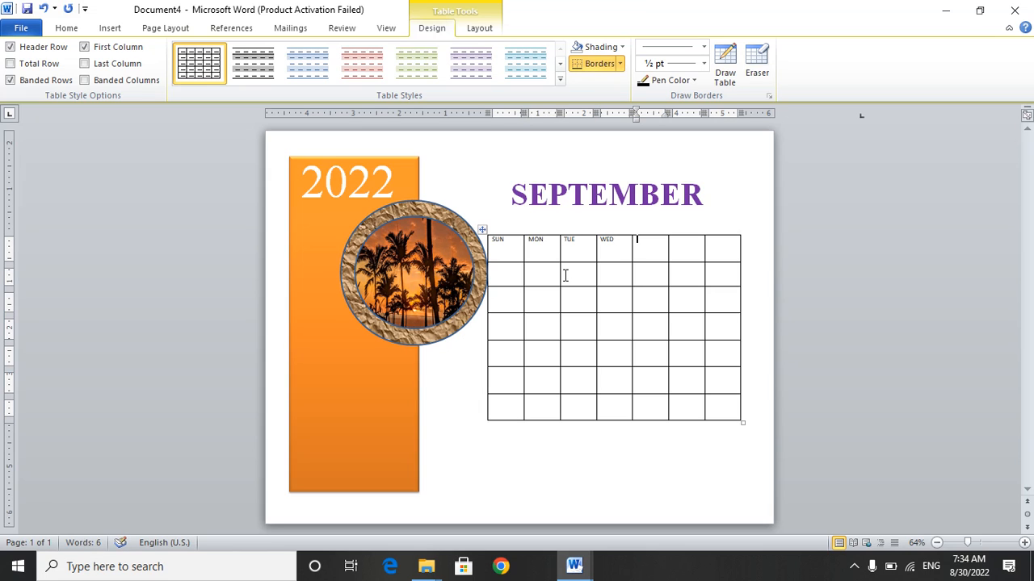
{"action": "type", "text": "THU"}
{"action": "key", "text": "Tab"}
{"action": "type", "text": "FRI"}
{"action": "key", "text": "Tab"}
{"action": "type", "text": "SA"}
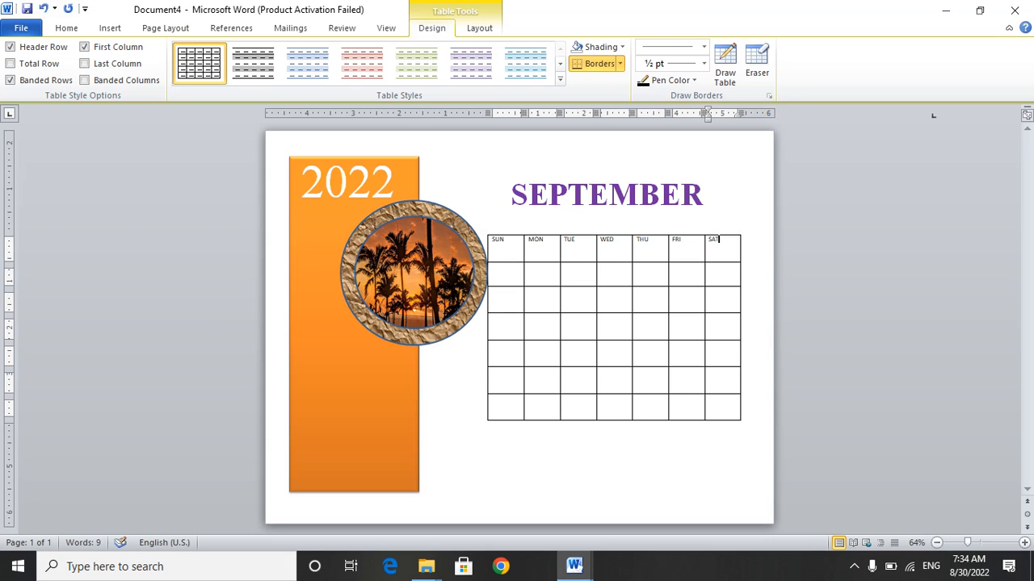
{"action": "type", "text": "T"}
Fill the first week's row with dates 1 to 3 under THU, FRI and SAT, leaving the earlier days empty.
{"action": "key", "text": "Tab"}
{"action": "key", "text": "Tab"}
{"action": "key", "text": "Tab"}
{"action": "key", "text": "Tab"}
{"action": "key", "text": "Tab"}
{"action": "type", "text": "1"}
{"action": "key", "text": "Tab"}
{"action": "type", "text": "2"}
{"action": "key", "text": "Tab"}
{"action": "type", "text": "3"}
{"action": "key", "text": "Tab"}
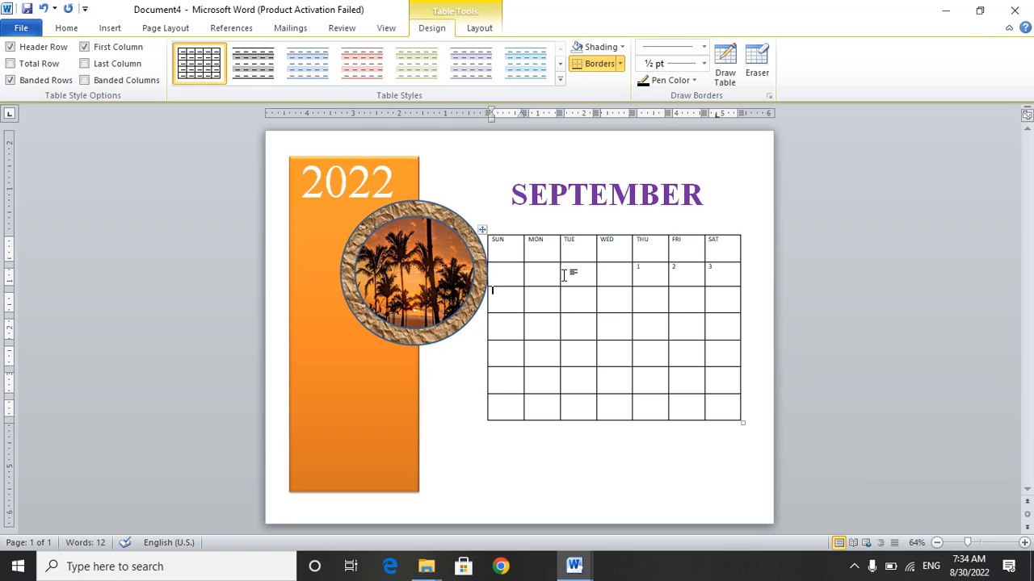
Fill the second week's row with dates 4 to 10, from SUN to SAT.
{"action": "type", "text": "4"}
{"action": "key", "text": "Tab"}
{"action": "type", "text": "5"}
{"action": "key", "text": "Tab"}
{"action": "type", "text": "6"}
{"action": "key", "text": "Tab"}
{"action": "type", "text": "7"}
{"action": "key", "text": "Tab"}
{"action": "type", "text": "8"}
{"action": "key", "text": "Tab"}
{"action": "type", "text": "9"}
{"action": "key", "text": "Tab"}
{"action": "type", "text": "10"}
{"action": "key", "text": "Tab"}
Fill the third week's row with dates 11 to 17, from SUN to SAT.
{"action": "type", "text": "11"}
{"action": "key", "text": "Tab"}
{"action": "type", "text": "12"}
{"action": "key", "text": "Tab"}
{"action": "type", "text": "13"}
{"action": "key", "text": "Tab"}
{"action": "type", "text": "14"}
{"action": "key", "text": "Tab"}
{"action": "type", "text": "15"}
{"action": "key", "text": "Tab"}
{"action": "type", "text": "16"}
{"action": "key", "text": "Tab"}
{"action": "type", "text": "17"}
{"action": "key", "text": "Tab"}
Fill the fourth week's row with dates 18 to 24, from SUN to SAT.
{"action": "type", "text": "18"}
{"action": "key", "text": "Tab"}
{"action": "type", "text": "19"}
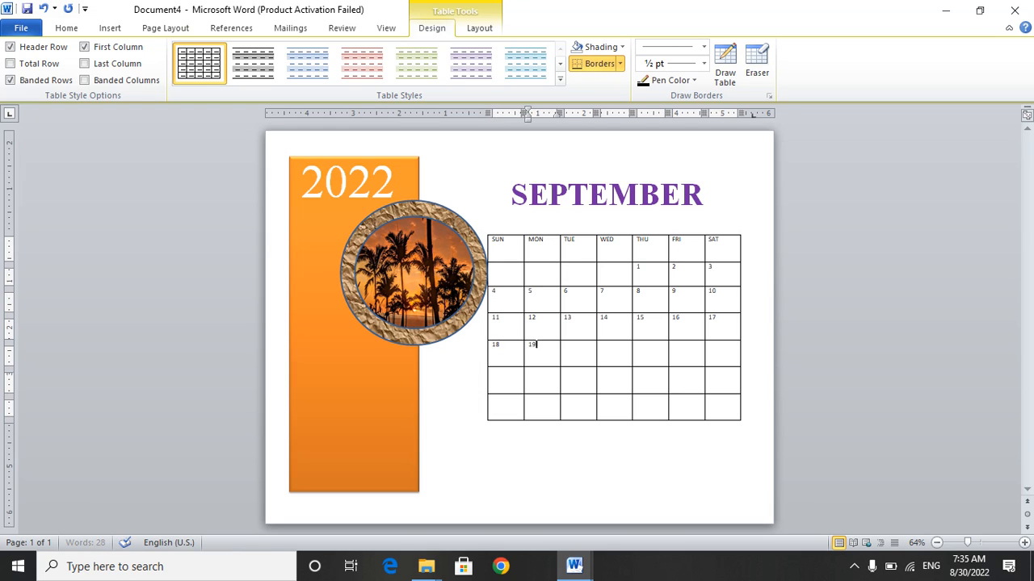
{"action": "key", "text": "Tab"}
{"action": "type", "text": "1"}
{"action": "key", "text": "BackSpace"}
{"action": "type", "text": "20"}
{"action": "key", "text": "Tab"}
{"action": "type", "text": "21"}
{"action": "key", "text": "Tab"}
{"action": "type", "text": "22"}
{"action": "key", "text": "Tab"}
{"action": "type", "text": "23"}
{"action": "key", "text": "Tab"}
{"action": "type", "text": "24"}
{"action": "key", "text": "Tab"}
Fill the fifth week's row with dates 25 to 30, from SUN to FRI.
{"action": "type", "text": "25"}
{"action": "key", "text": "Tab"}
{"action": "type", "text": "26"}
{"action": "key", "text": "Tab"}
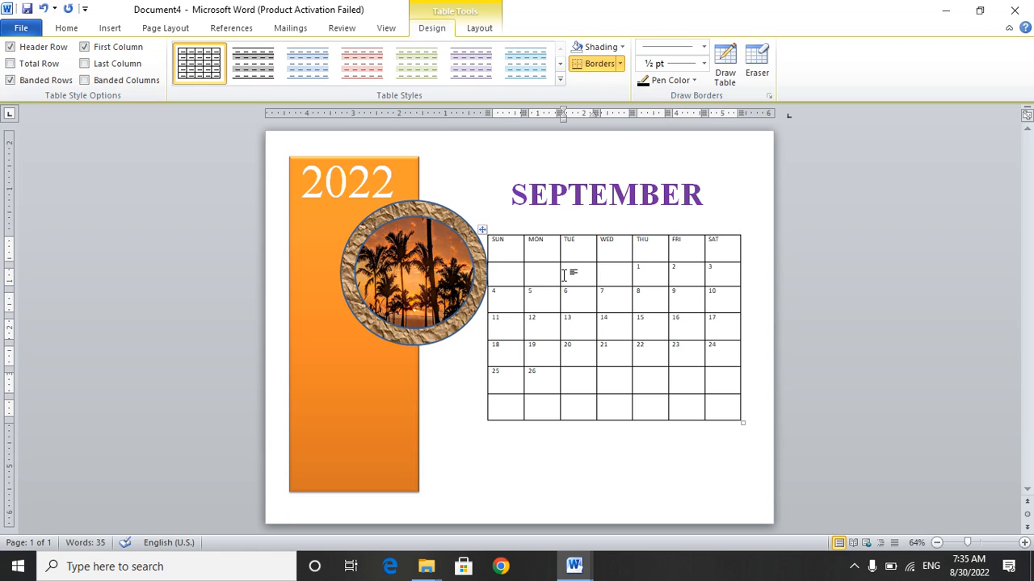
{"action": "type", "text": "27"}
{"action": "key", "text": "Tab"}
{"action": "type", "text": "28"}
{"action": "key", "text": "Tab"}
{"action": "type", "text": "29"}
{"action": "key", "text": "Tab"}
{"action": "type", "text": "3"}
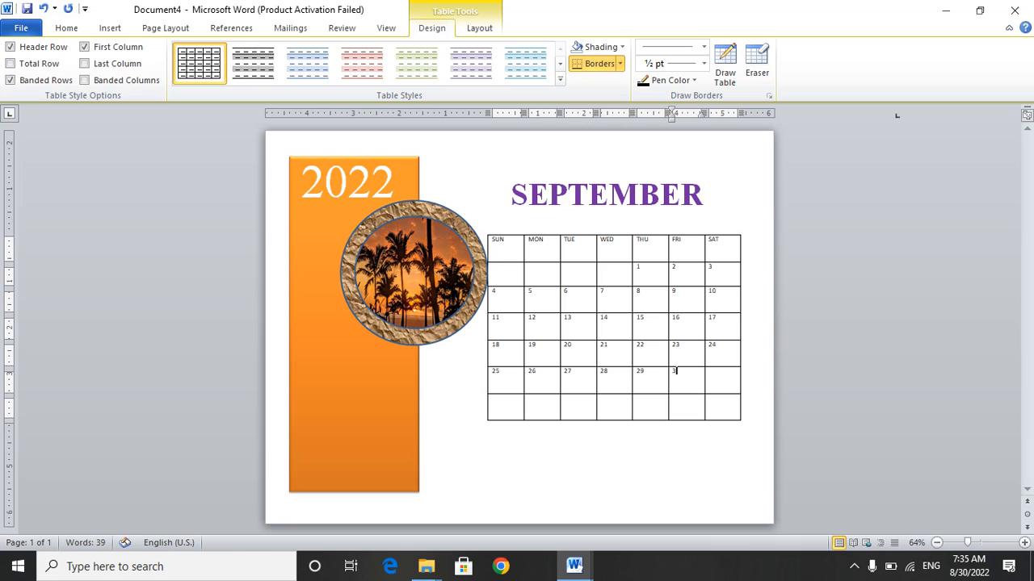
{"action": "type", "text": "0"}
{"action": "key", "text": "Tab"}
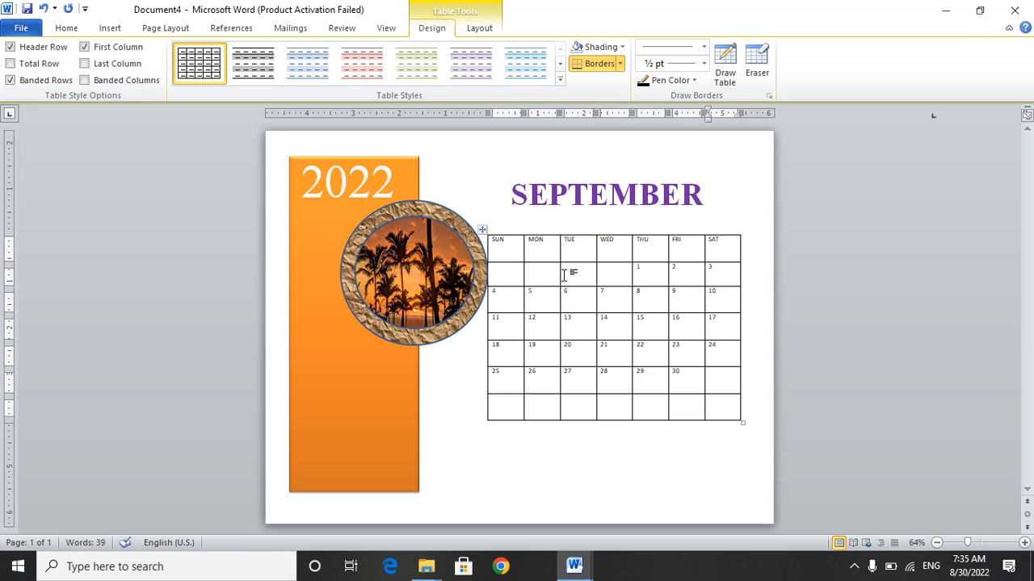
Delete the unused empty row at the end of the calendar table.
{"action": "key", "text": "Tab"}
{"action": "key", "text": "shift+Right"}
{"action": "key", "text": "shift+Right"}
{"action": "key", "text": "shift+Right"}
{"action": "key", "text": "shift+Right"}
{"action": "key", "text": "shift+Right"}
{"action": "key", "text": "shift+Right"}
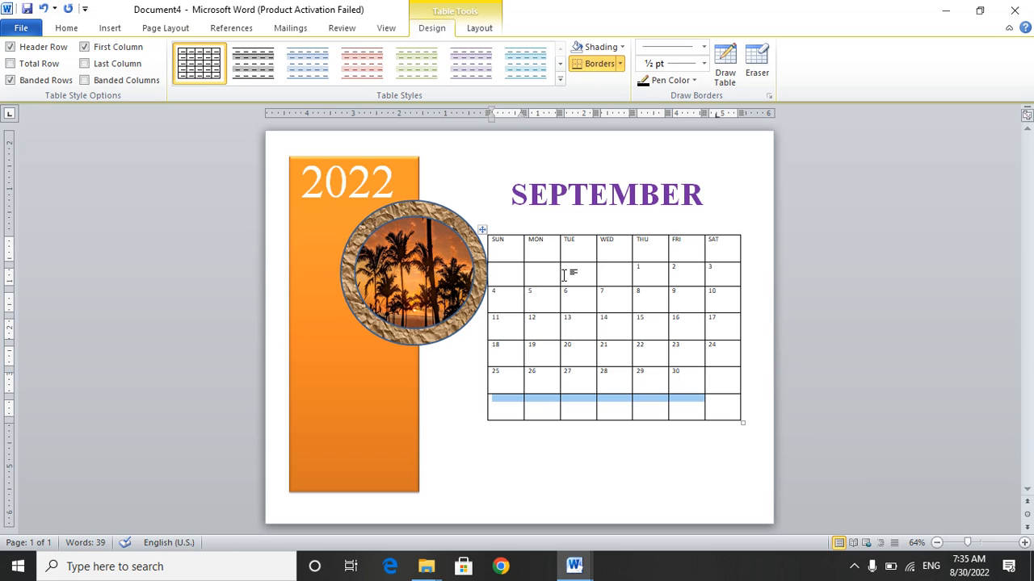
{"action": "key", "text": "BackSpace"}
{"action": "key", "text": "Down"}
{"action": "key", "text": "Down"}
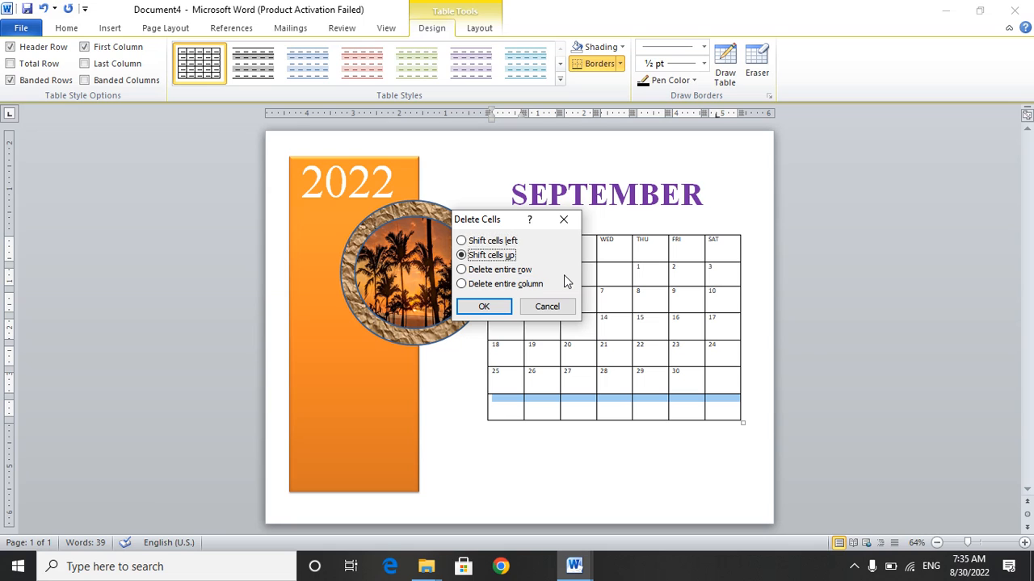
{"action": "key", "text": "Return"}
{"action": "key", "text": "Left"}
{"action": "key", "text": "Left"}
{"action": "key", "text": "Left"}
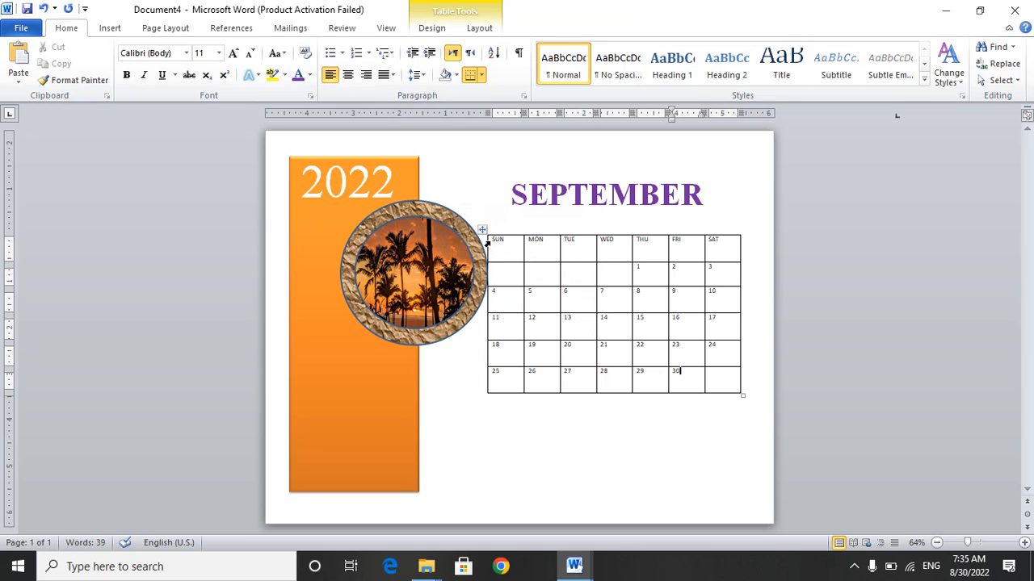
Select all cells of the calendar table and increase their font size to 28.
{"action": "left_click_drag", "start_coordinate": [488, 241], "coordinate": [719, 395]}
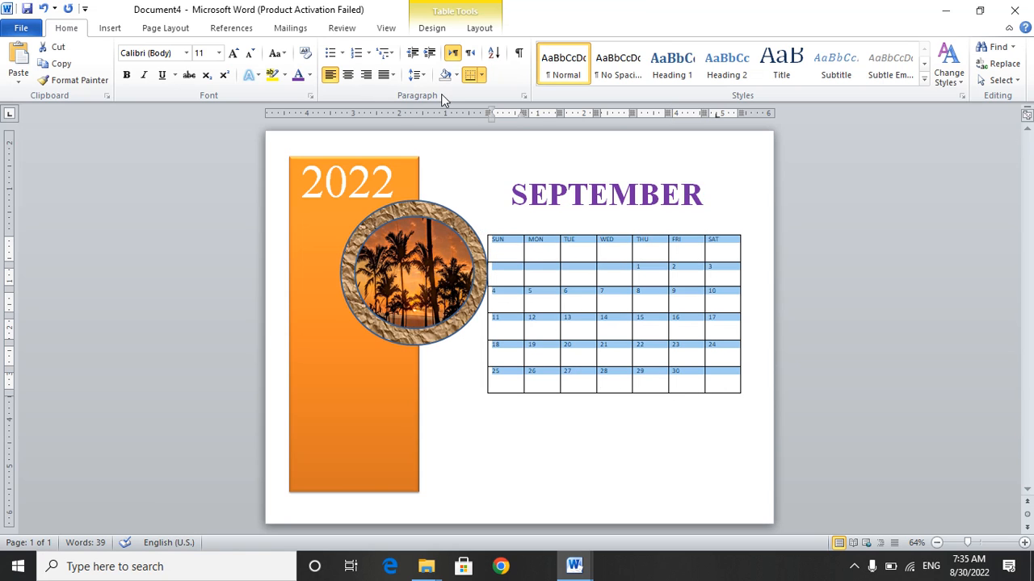
{"action": "left_click", "coordinate": [232, 54]}
{"action": "left_click", "coordinate": [232, 53]}
{"action": "left_click", "coordinate": [233, 54]}
{"action": "left_click", "coordinate": [233, 53]}
{"action": "left_click", "coordinate": [232, 54]}
{"action": "left_click", "coordinate": [233, 53]}
Try font sizes 36, 35 and 32 on the calendar table's text and return it to 28.
{"action": "left_click", "coordinate": [232, 53]}
{"action": "left_click", "coordinate": [232, 53]}
{"action": "left_click", "coordinate": [232, 54]}
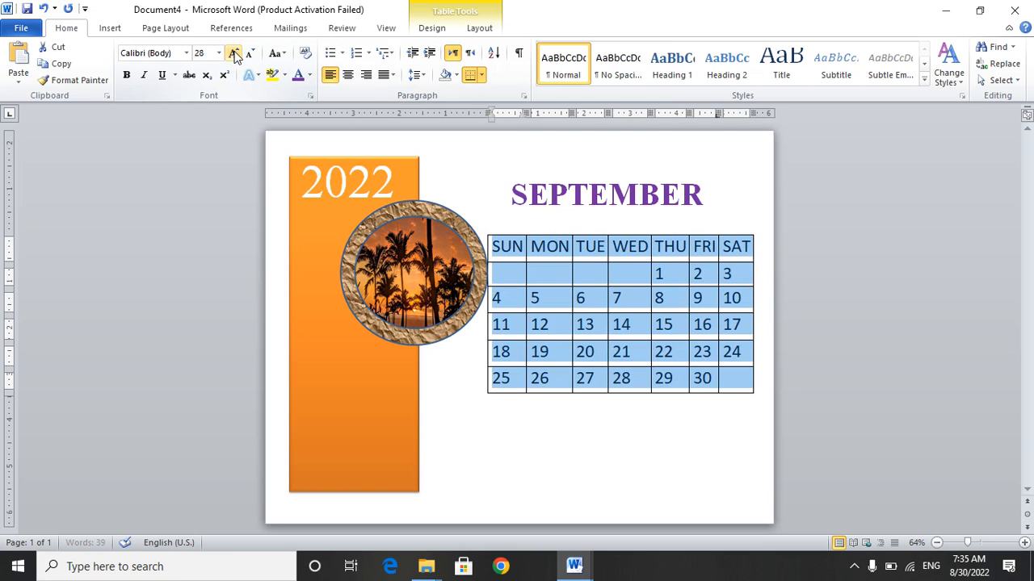
{"action": "left_click", "coordinate": [233, 53]}
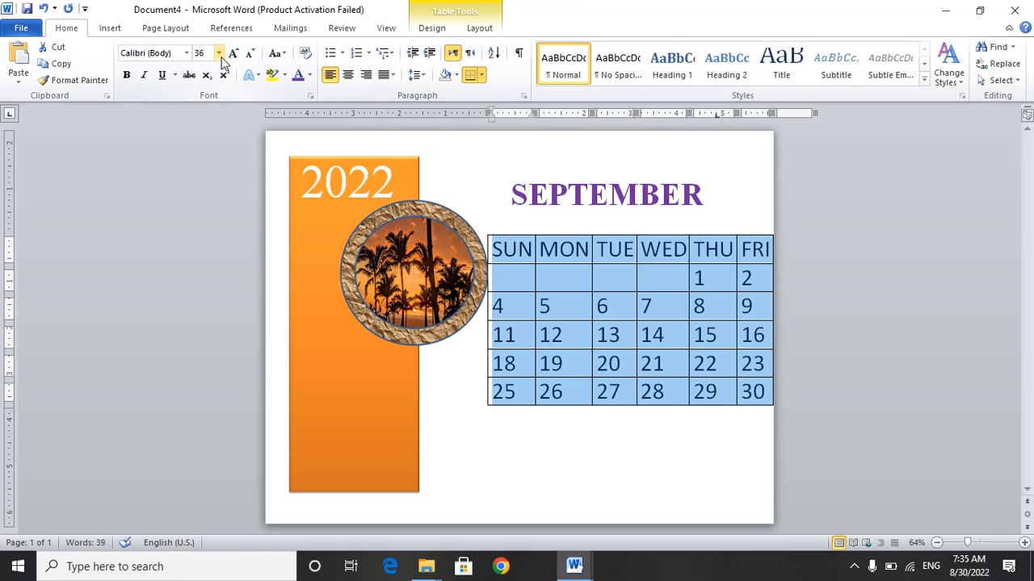
{"action": "left_click", "coordinate": [218, 53]}
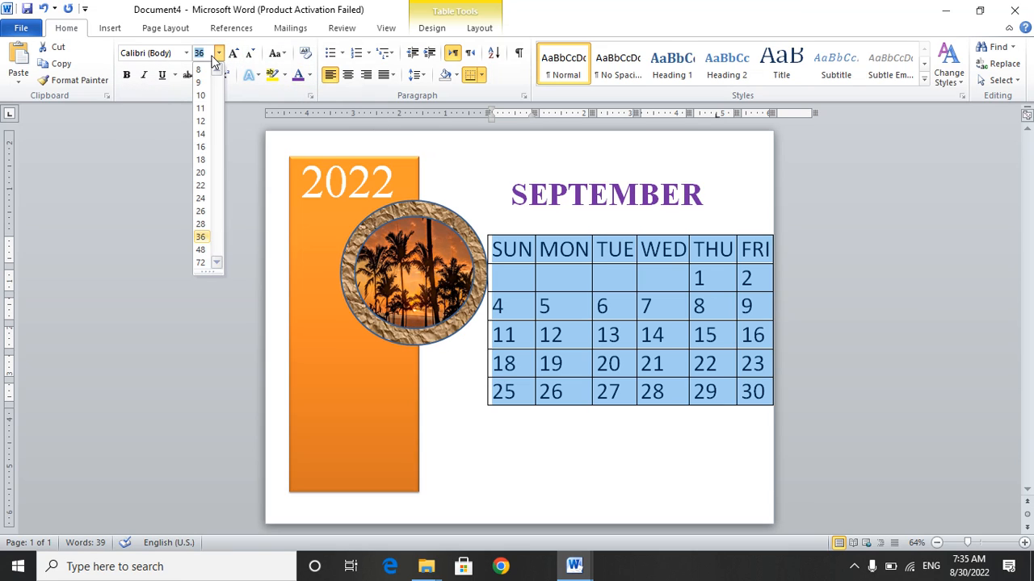
{"action": "type", "text": "345"}
{"action": "type", "text": "5"}
{"action": "key", "text": "Return"}
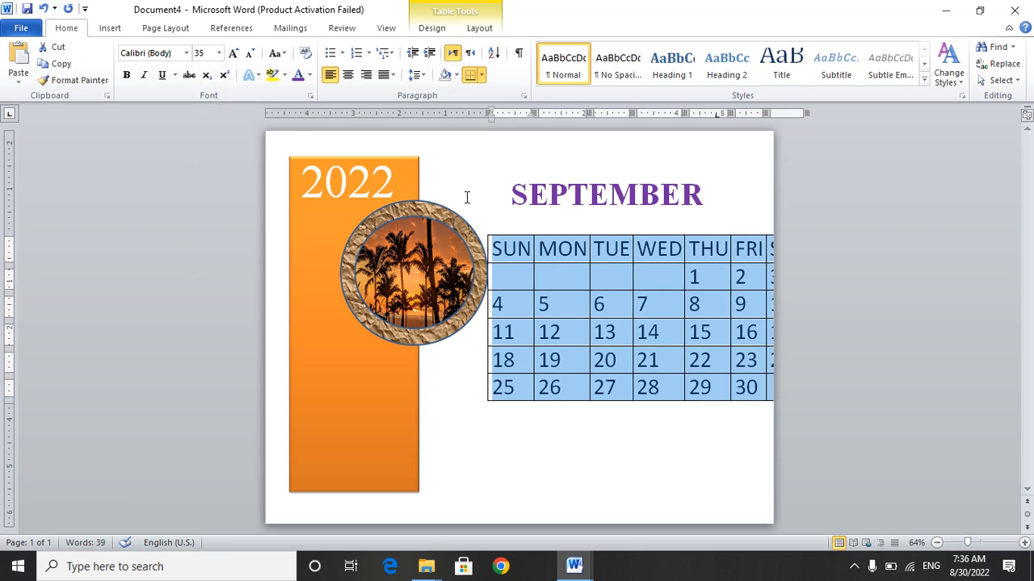
{"action": "mouse_move", "coordinate": [483, 232]}
{"action": "left_click", "coordinate": [218, 54]}
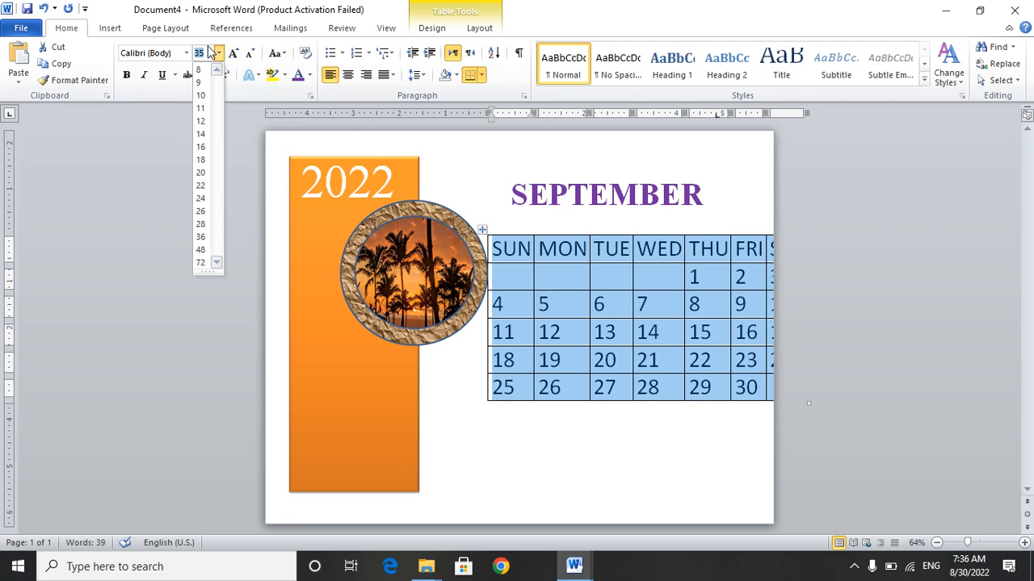
{"action": "type", "text": "32"}
{"action": "key", "text": "Return"}
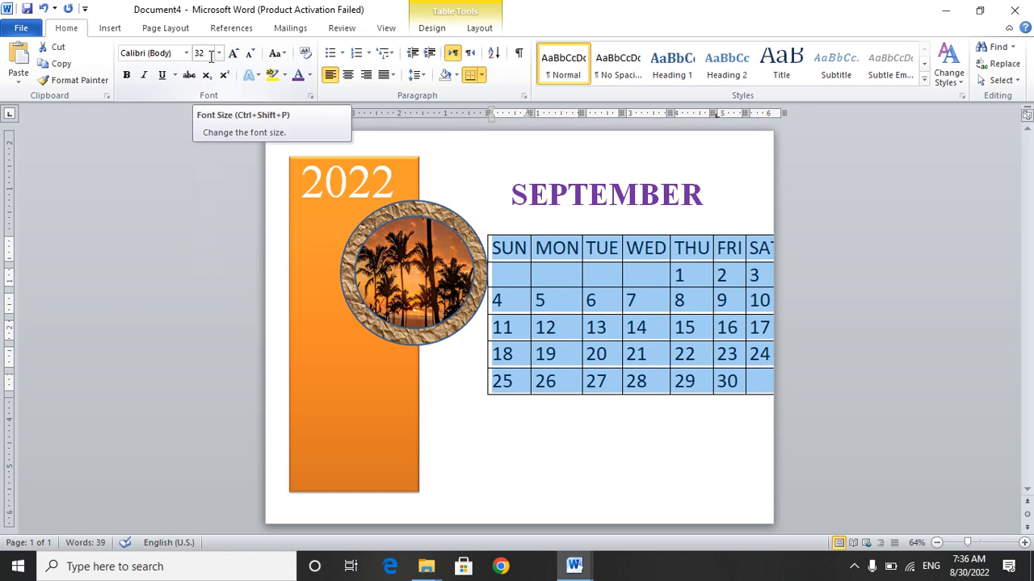
{"action": "left_click", "coordinate": [198, 55]}
{"action": "type", "text": "2"}
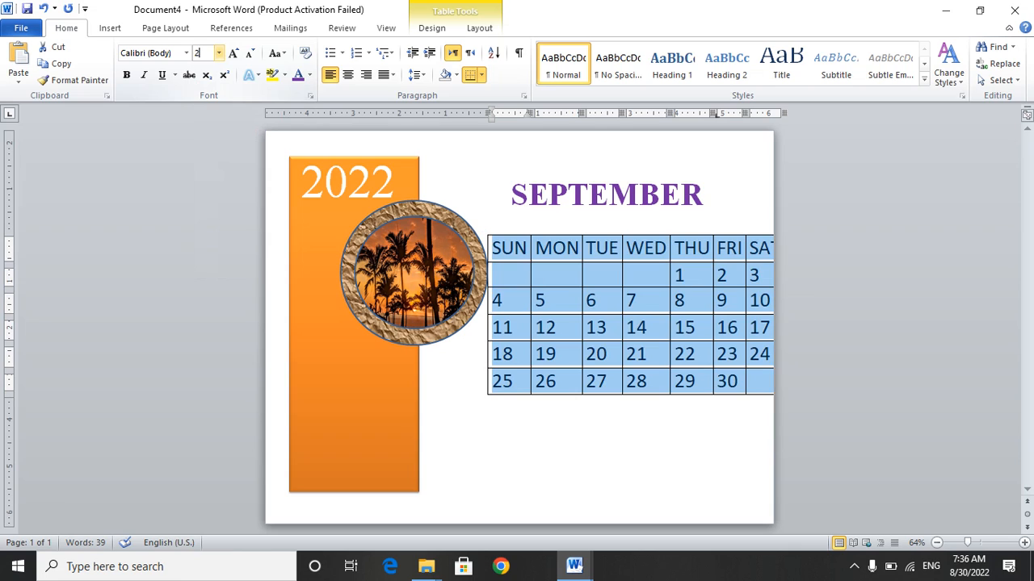
{"action": "key", "text": "Return"}
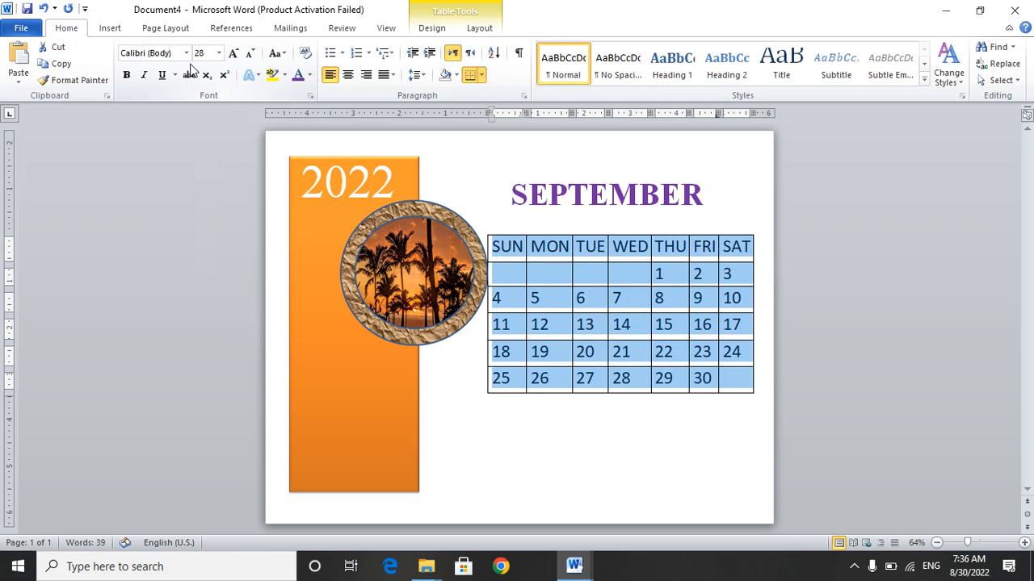
Enlarge the calendar table slightly and set the font colour of the whole SUN column to Red.
{"action": "left_click", "coordinate": [760, 417]}
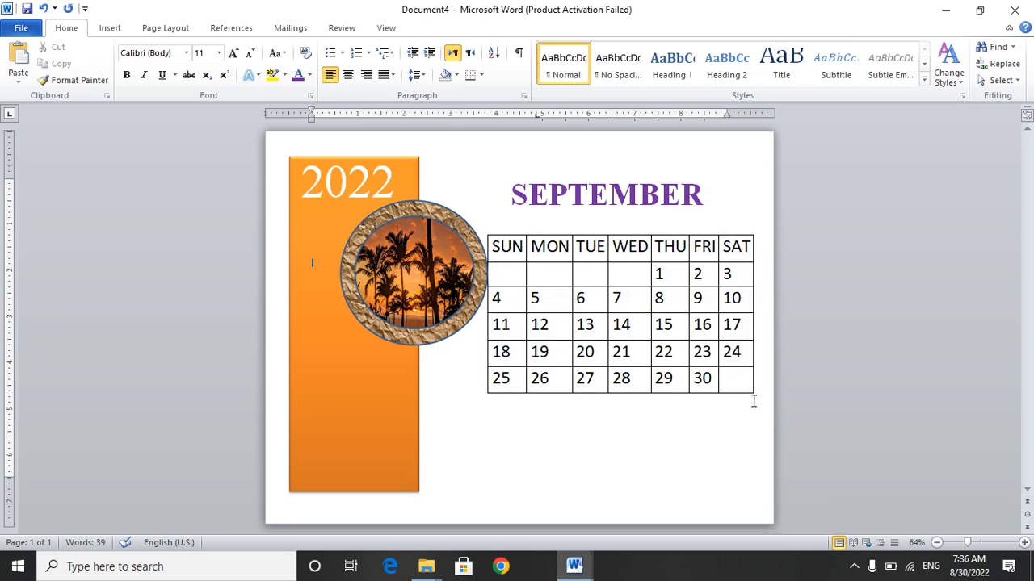
{"action": "left_click_drag", "start_coordinate": [758, 393], "coordinate": [765, 410]}
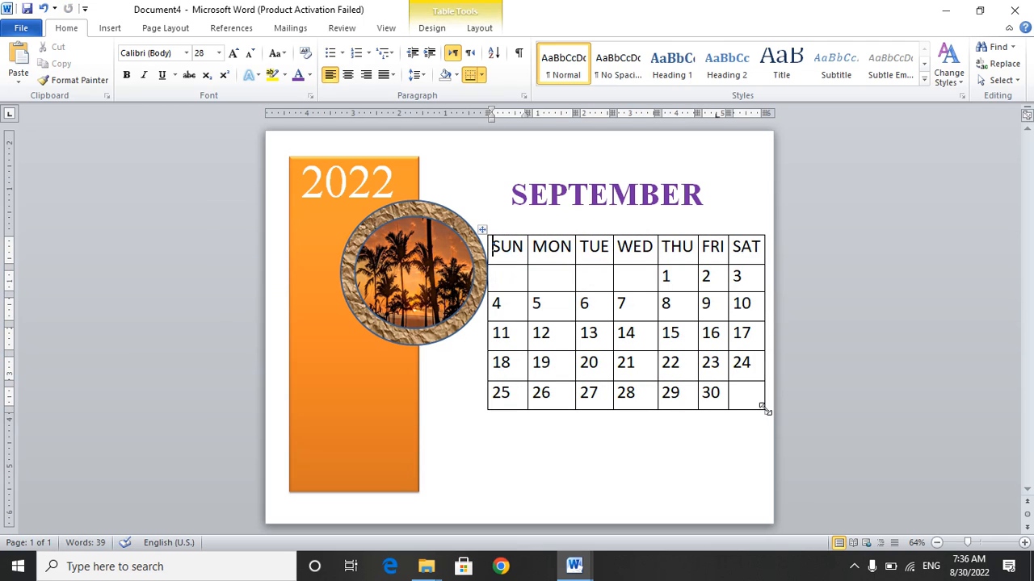
{"action": "left_click", "coordinate": [522, 403]}
{"action": "key", "text": "shift+Up"}
{"action": "key", "text": "shift+Up"}
{"action": "key", "text": "shift+Up"}
{"action": "key", "text": "shift+Up"}
{"action": "key", "text": "shift+Up"}
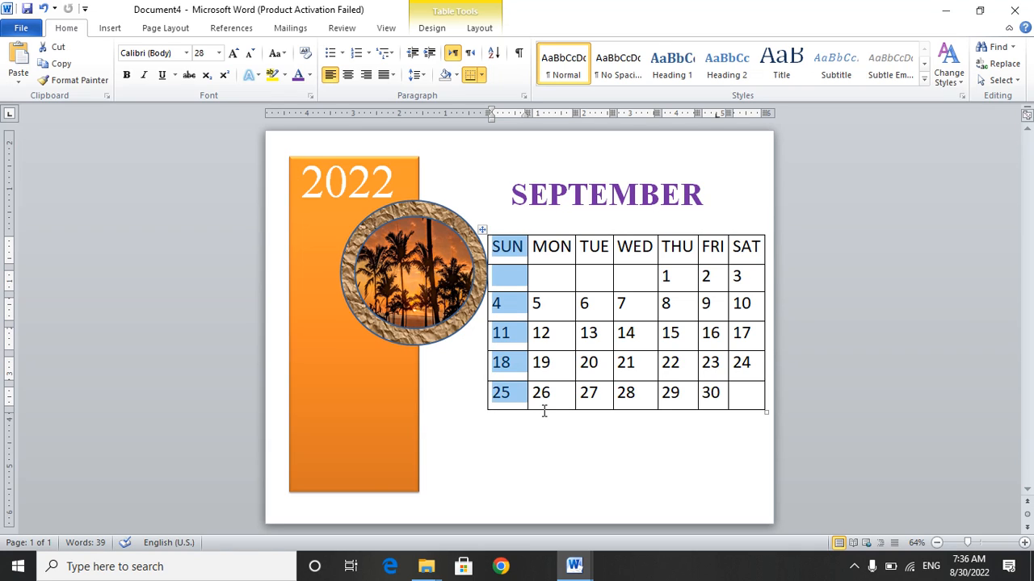
{"action": "left_click", "coordinate": [311, 74]}
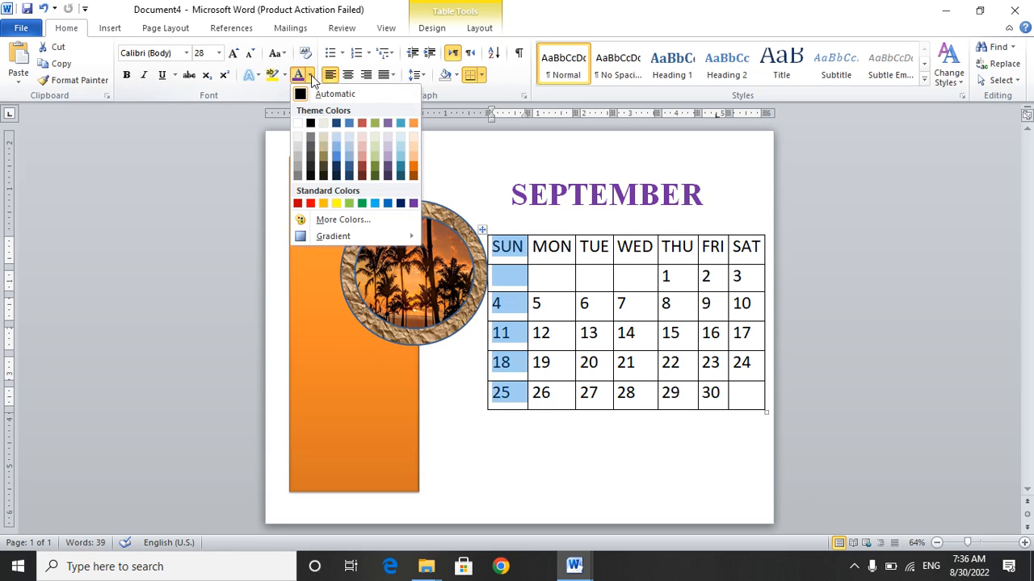
{"action": "left_click", "coordinate": [311, 204]}
{"action": "left_click", "coordinate": [468, 203]}
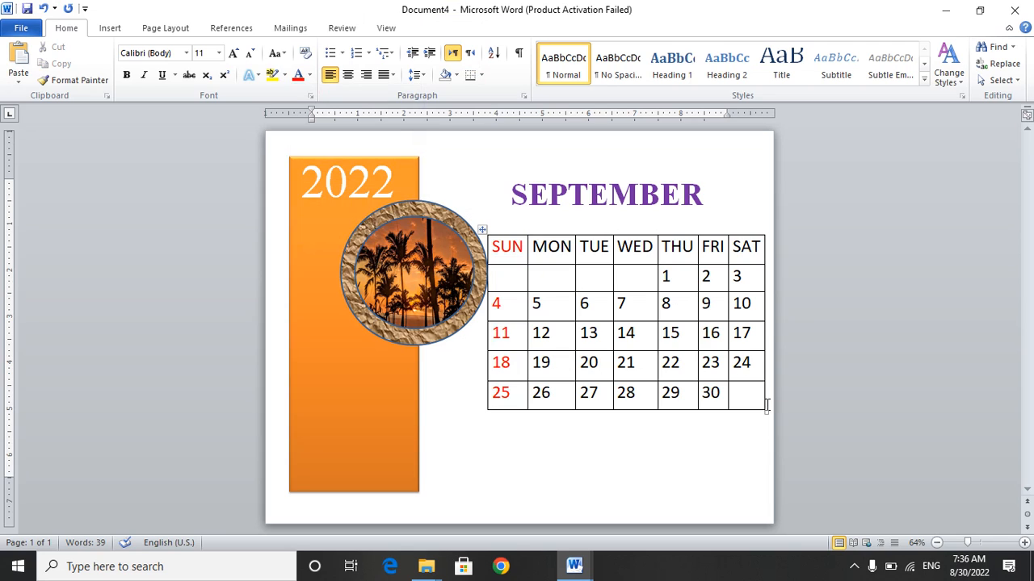
Make the calendar table slightly narrower and taller, and shift it a little to the right, clear of the circular picture.
{"action": "left_click_drag", "start_coordinate": [765, 412], "coordinate": [749, 419]}
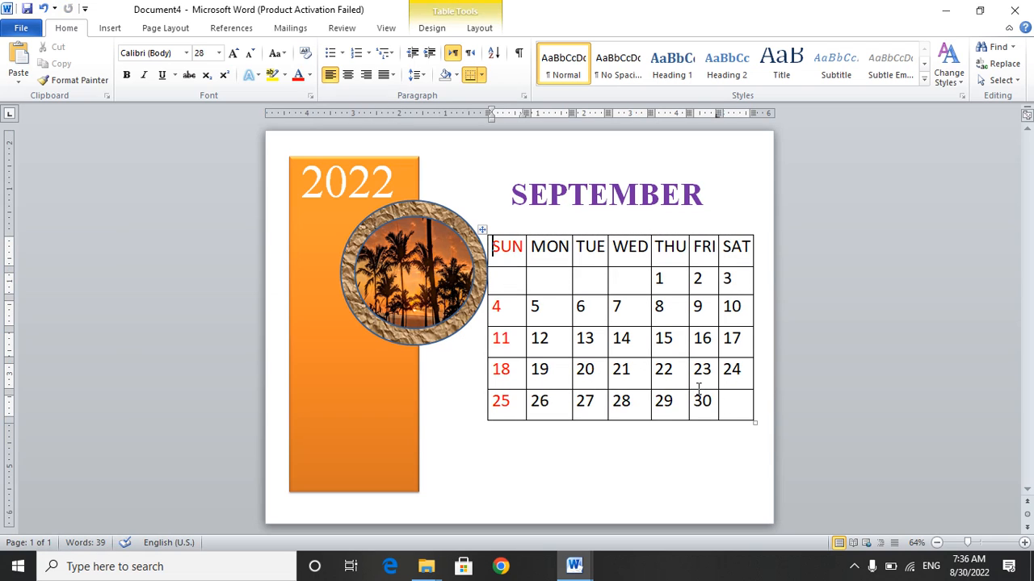
{"action": "left_click", "coordinate": [486, 229]}
{"action": "left_click_drag", "start_coordinate": [483, 229], "coordinate": [493, 228]}
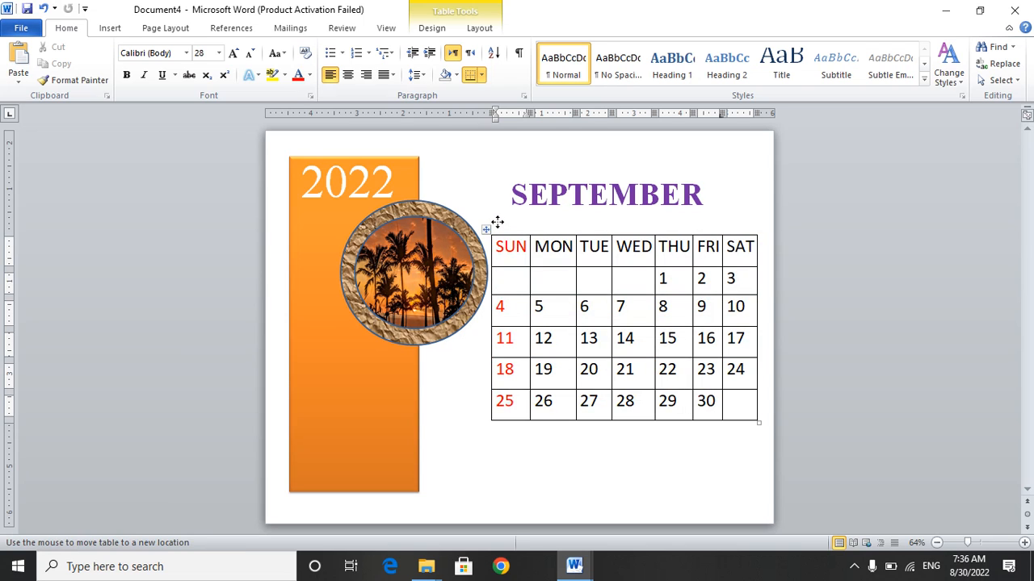
{"action": "left_click", "coordinate": [485, 228]}
{"action": "left_click_drag", "start_coordinate": [486, 228], "coordinate": [496, 229]}
{"action": "left_click_drag", "start_coordinate": [491, 231], "coordinate": [491, 229]}
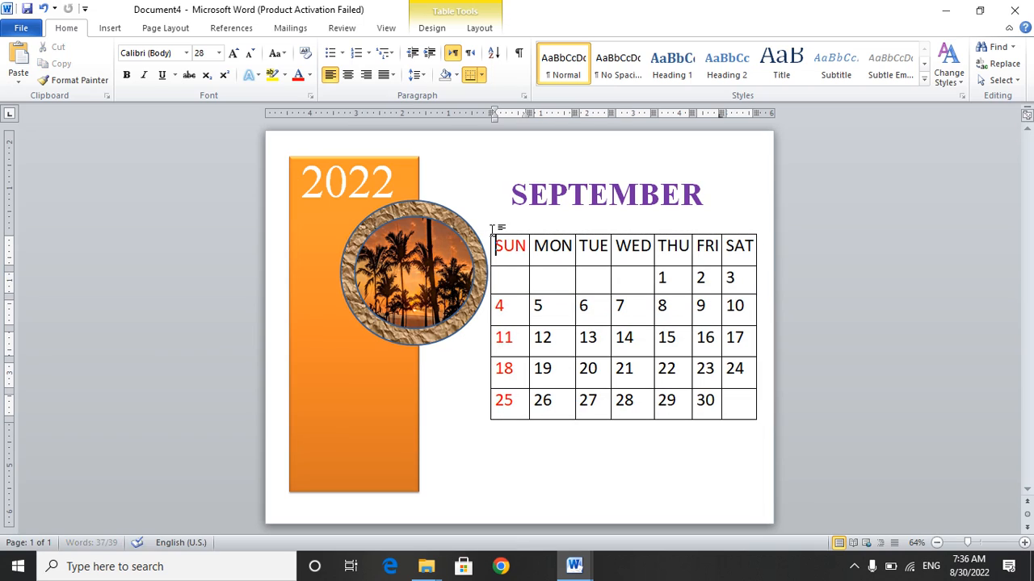
Nudge the circular palm-tree picture and its textured frame slightly left, away from the calendar table.
{"action": "left_click", "coordinate": [482, 292]}
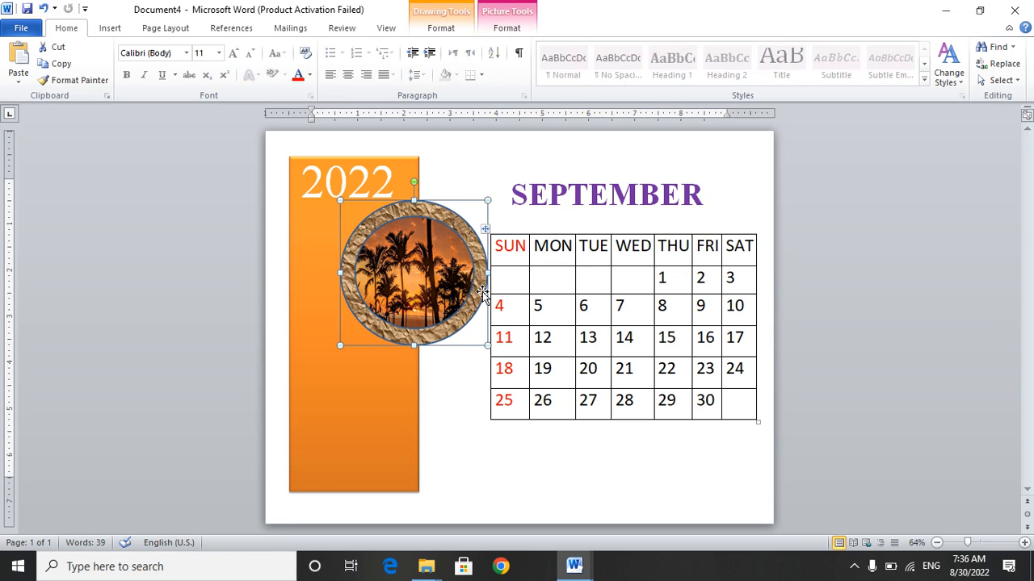
{"action": "key", "text": "Left"}
{"action": "key", "text": "Left"}
{"action": "key", "text": "Left"}
{"action": "key", "text": "Left"}
{"action": "key", "text": "Left"}
{"action": "key", "text": "Left"}
{"action": "key", "text": "Left"}
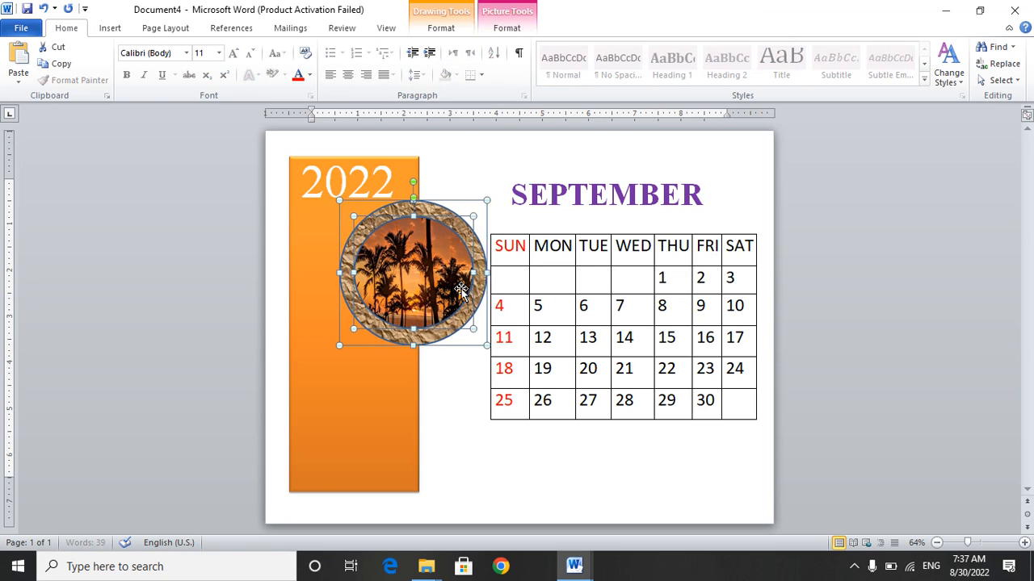
Nudge the circular palm-tree picture and its textured frame further left and slightly down on the orange panel.
{"action": "key", "text": "Left"}
{"action": "key", "text": "Left"}
{"action": "key", "text": "Left"}
{"action": "key", "text": "Left"}
{"action": "key", "text": "Left"}
{"action": "key", "text": "Left"}
{"action": "key", "text": "Left"}
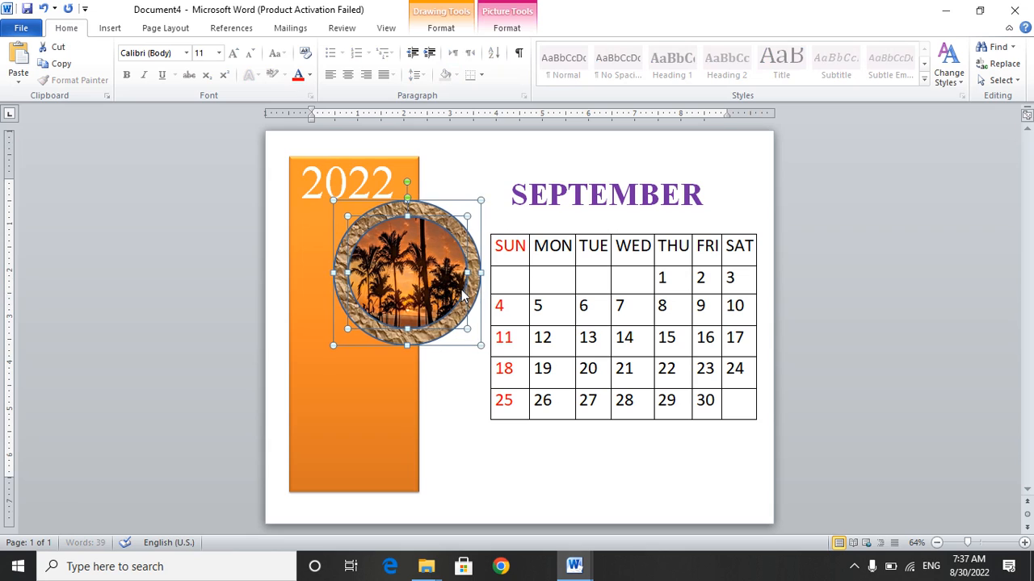
{"action": "key", "text": "Down"}
{"action": "key", "text": "Down"}
{"action": "key", "text": "Down"}
{"action": "key", "text": "Down"}
{"action": "key", "text": "Down"}
{"action": "key", "text": "Down"}
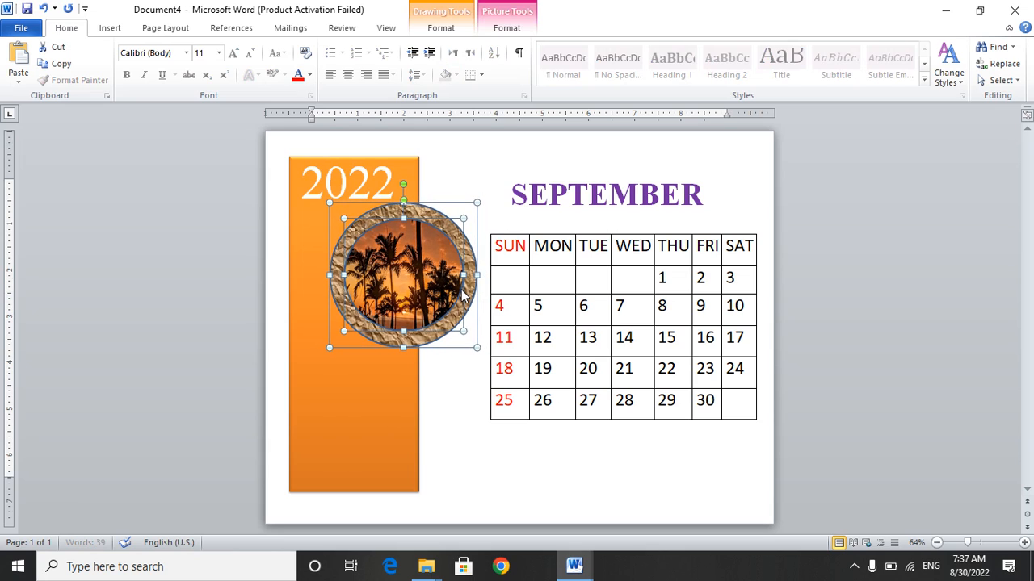
{"action": "key", "text": "Left"}
{"action": "key", "text": "Left"}
{"action": "key", "text": "Left"}
{"action": "key", "text": "Left"}
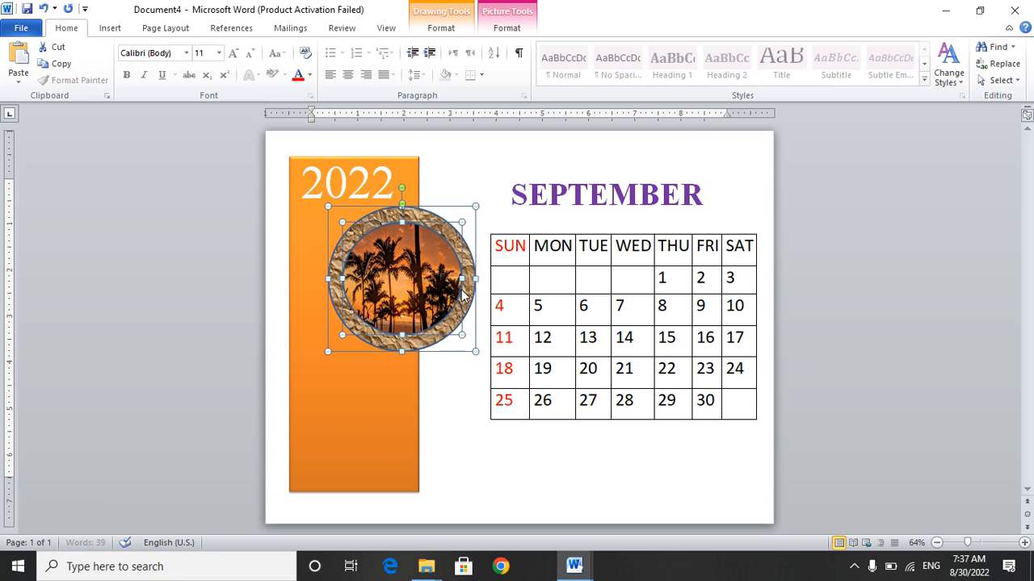
{"action": "left_click", "coordinate": [478, 436]}
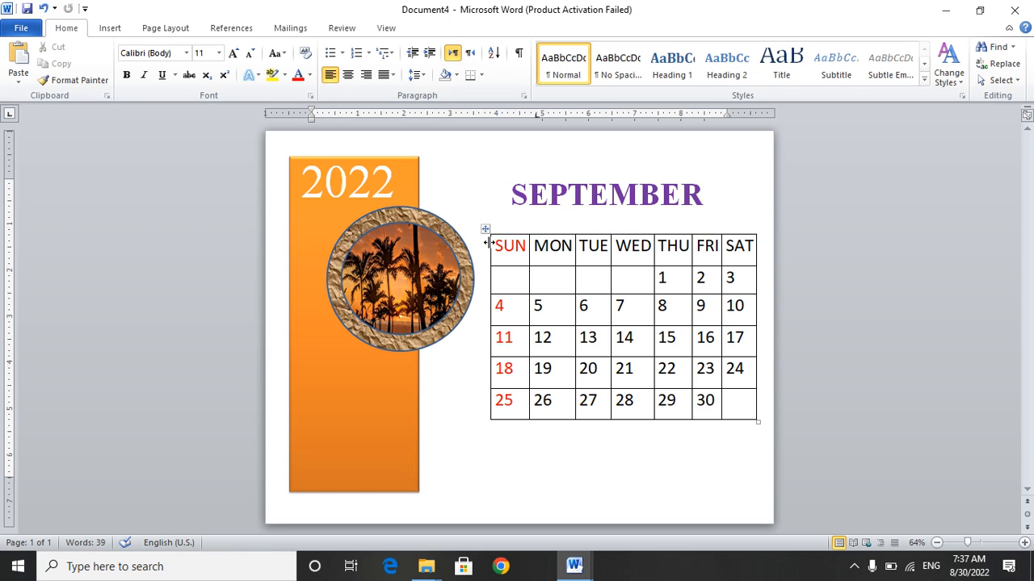
Remove the outer borders and inner horizontal lines from the whole calendar table, keeping only the inner vertical lines.
{"action": "left_click_drag", "start_coordinate": [487, 248], "coordinate": [729, 422]}
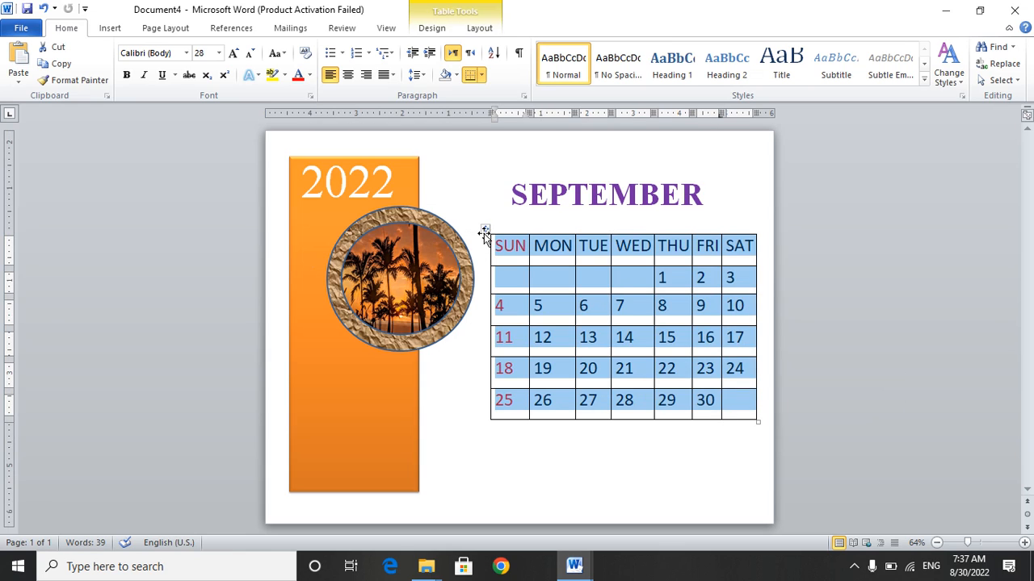
{"action": "right_click", "coordinate": [487, 232]}
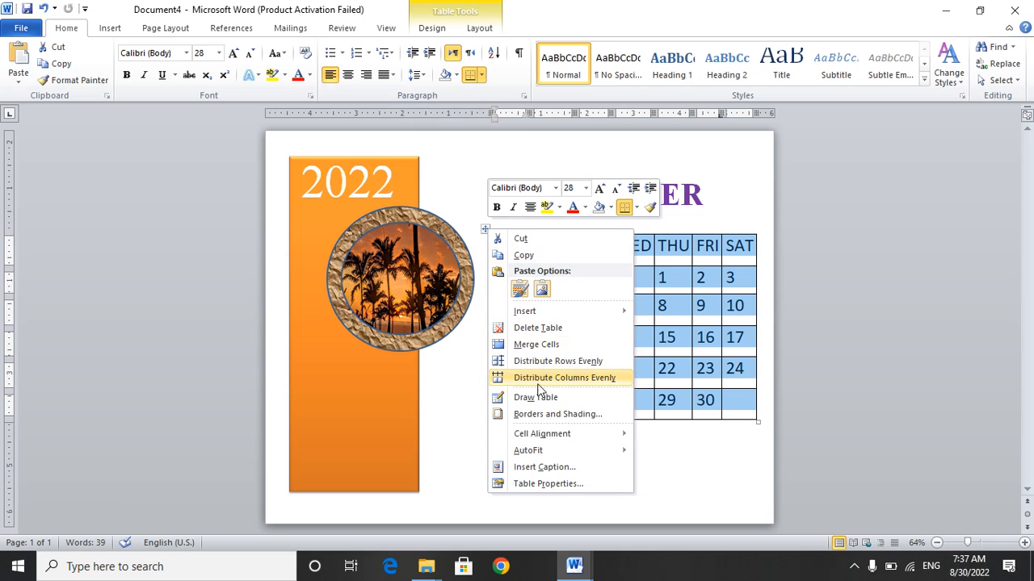
{"action": "left_click", "coordinate": [532, 414]}
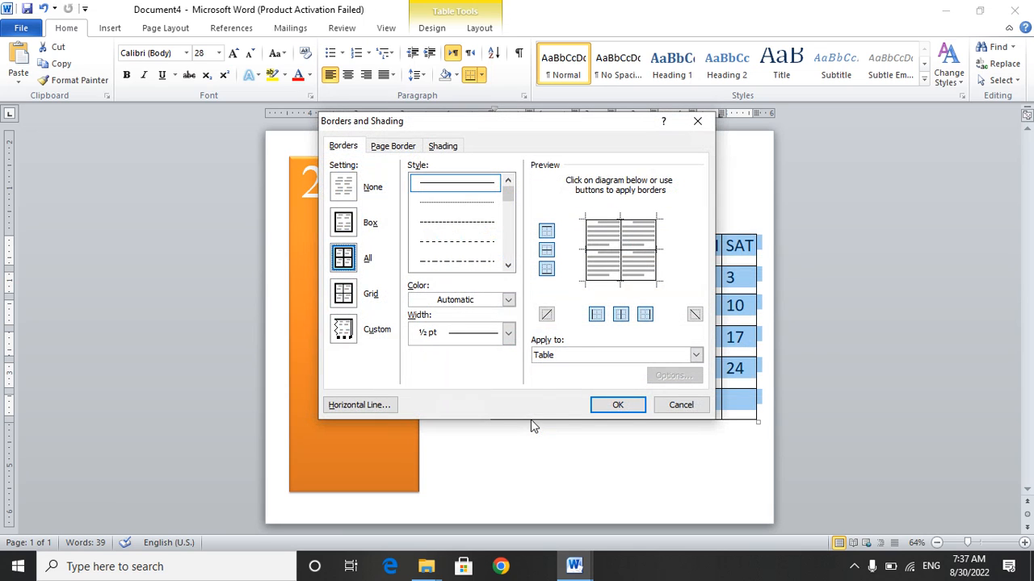
{"action": "left_click", "coordinate": [546, 270]}
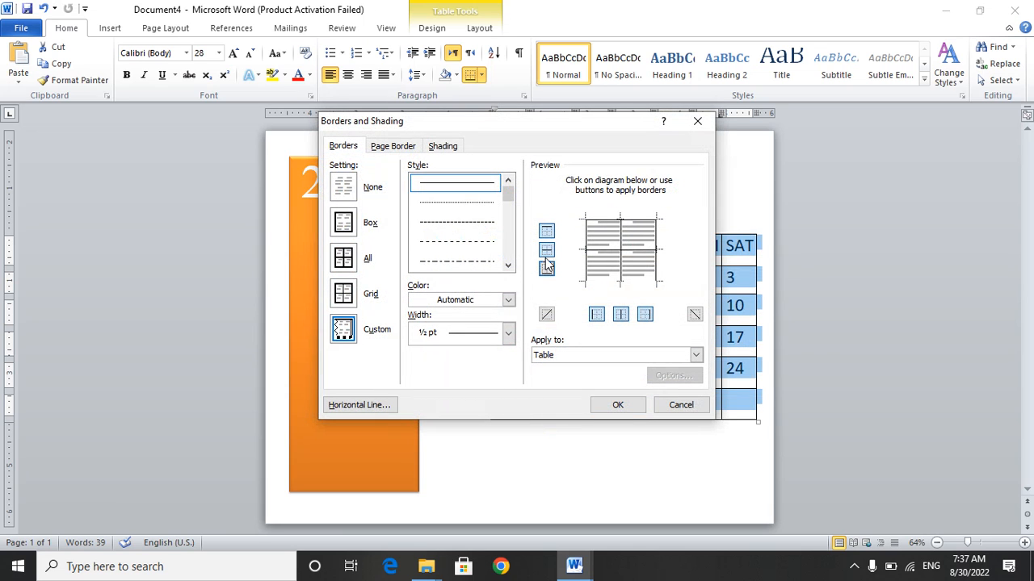
{"action": "left_click", "coordinate": [546, 249]}
{"action": "left_click", "coordinate": [545, 234]}
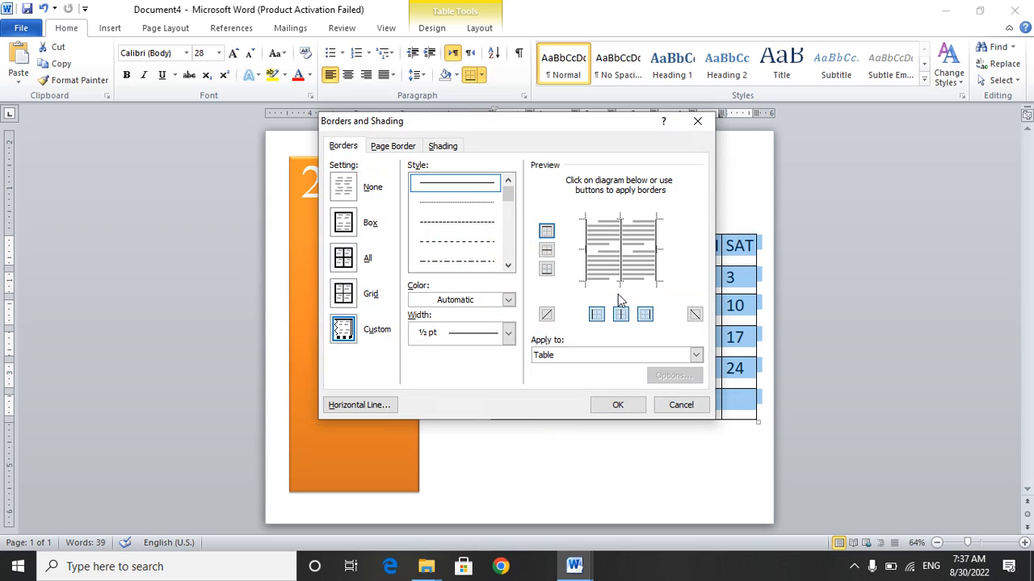
{"action": "left_click", "coordinate": [602, 313]}
{"action": "left_click", "coordinate": [644, 314]}
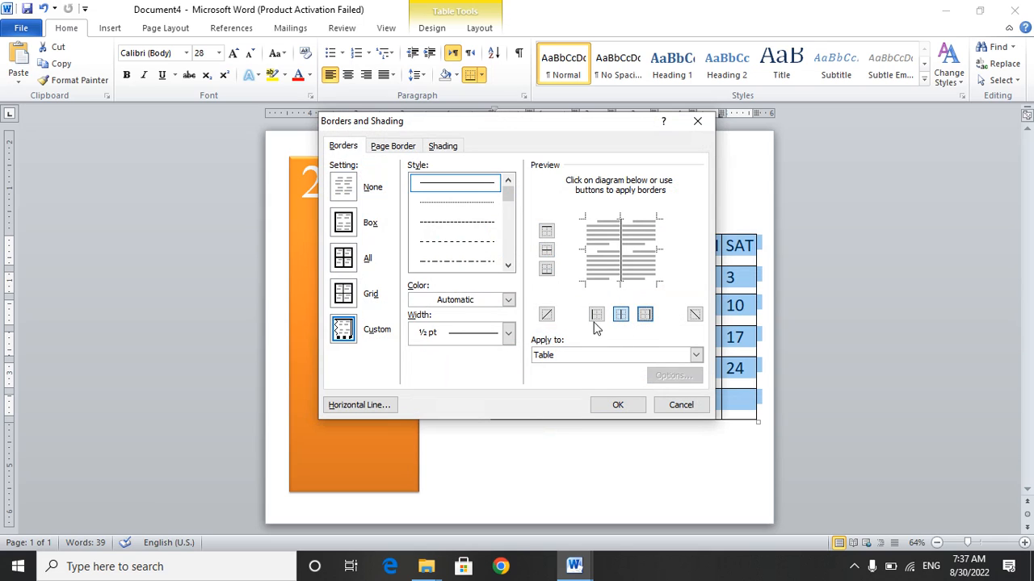
Choose dark grey and a ¾ pt width in the calendar table's border settings and apply them.
{"action": "left_click", "coordinate": [508, 300]}
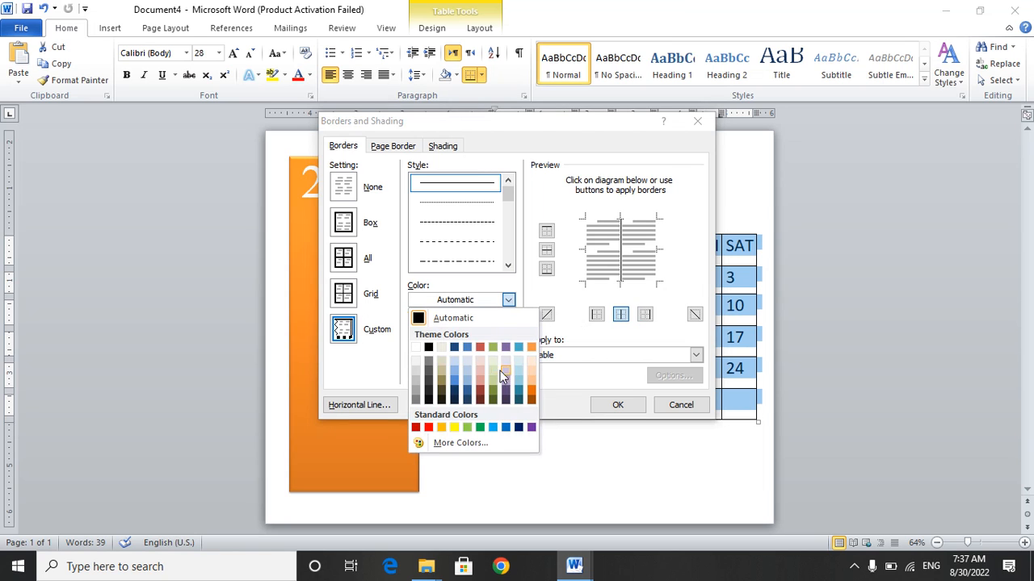
{"action": "left_click", "coordinate": [415, 401]}
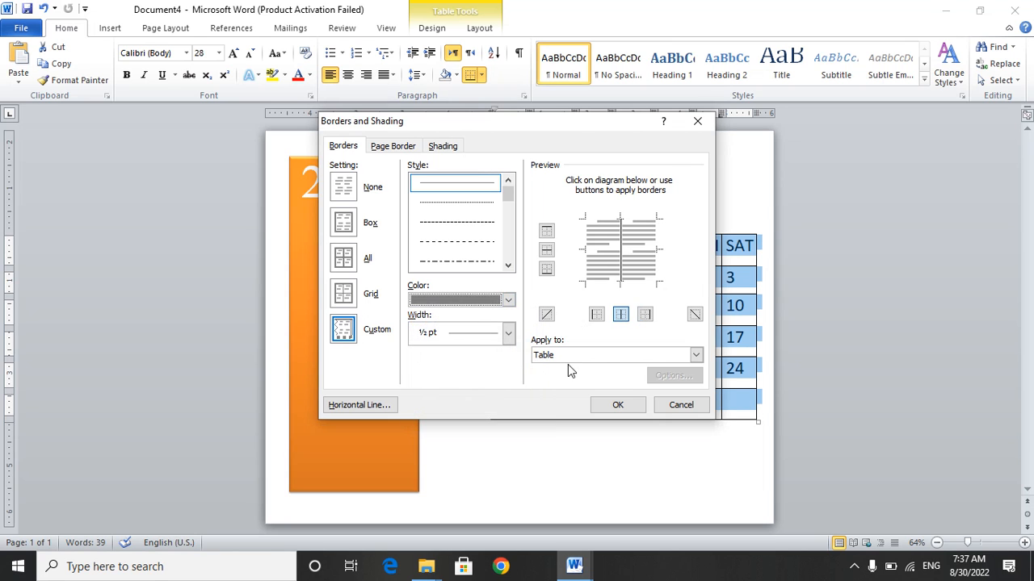
{"action": "left_click", "coordinate": [508, 333]}
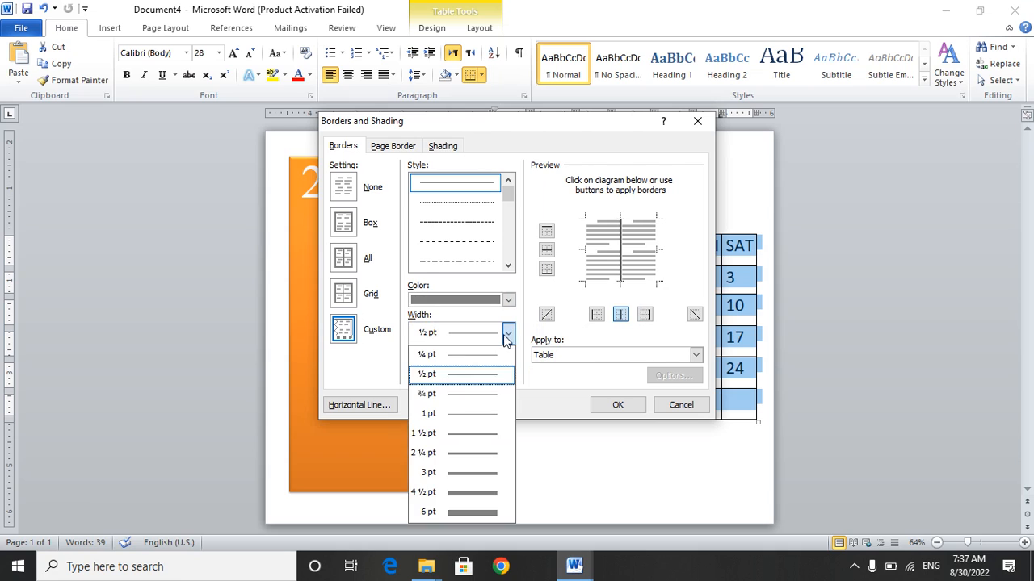
{"action": "left_click", "coordinate": [470, 392]}
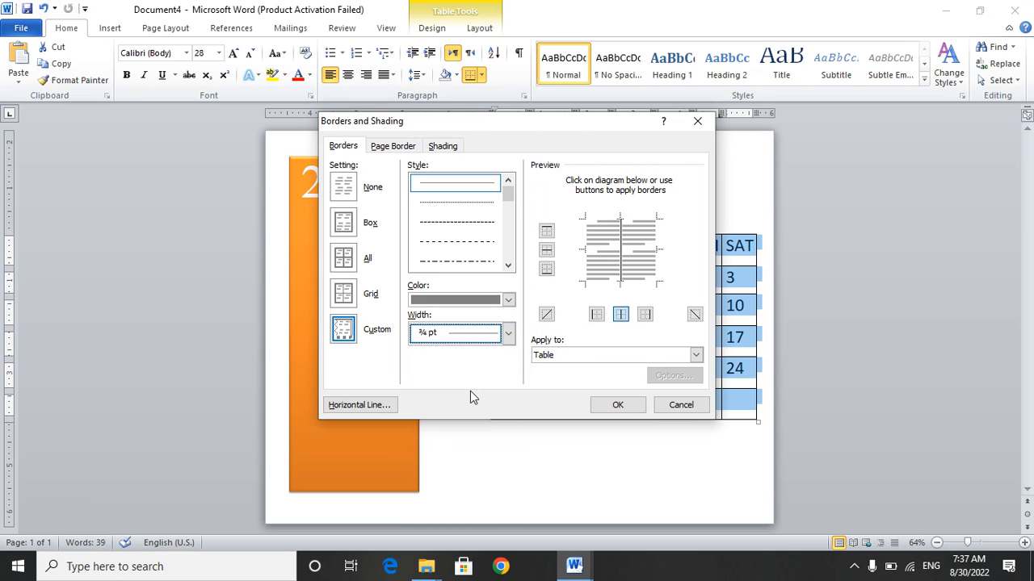
{"action": "left_click", "coordinate": [625, 408]}
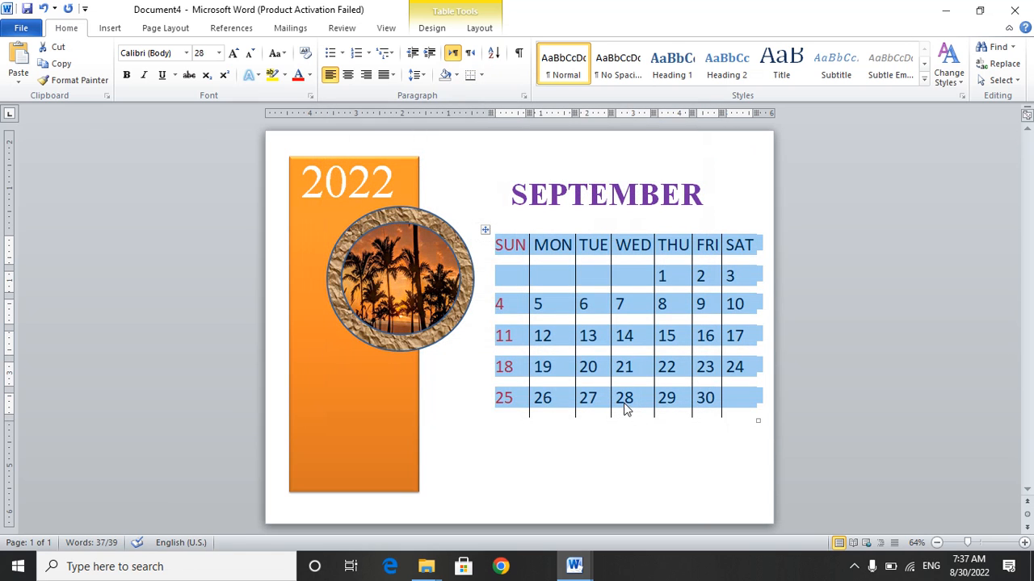
Try to recolour the calendar table's remaining vertical lines dark grey.
{"action": "right_click", "coordinate": [484, 226]}
{"action": "left_click", "coordinate": [506, 407]}
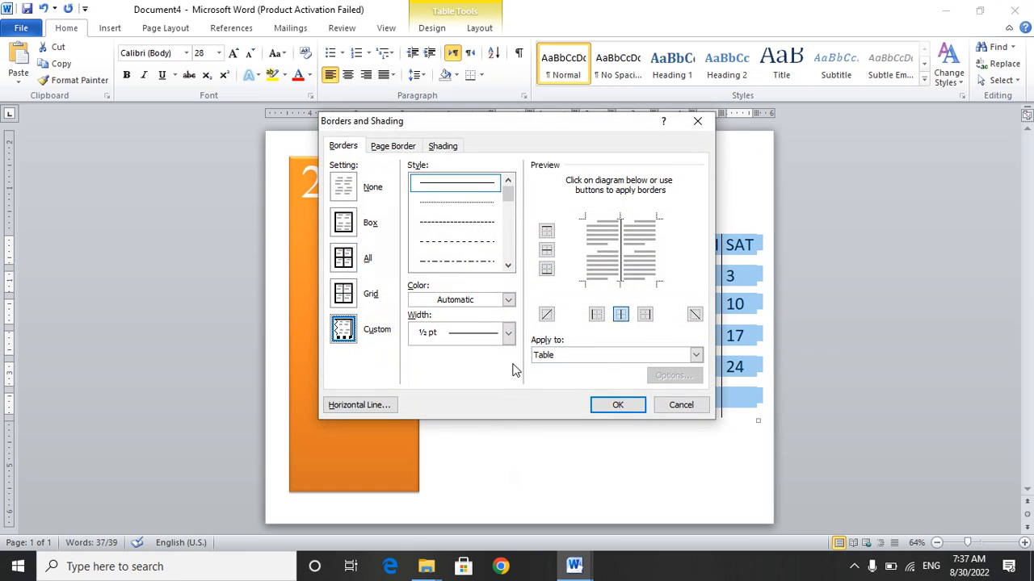
{"action": "left_click", "coordinate": [508, 301]}
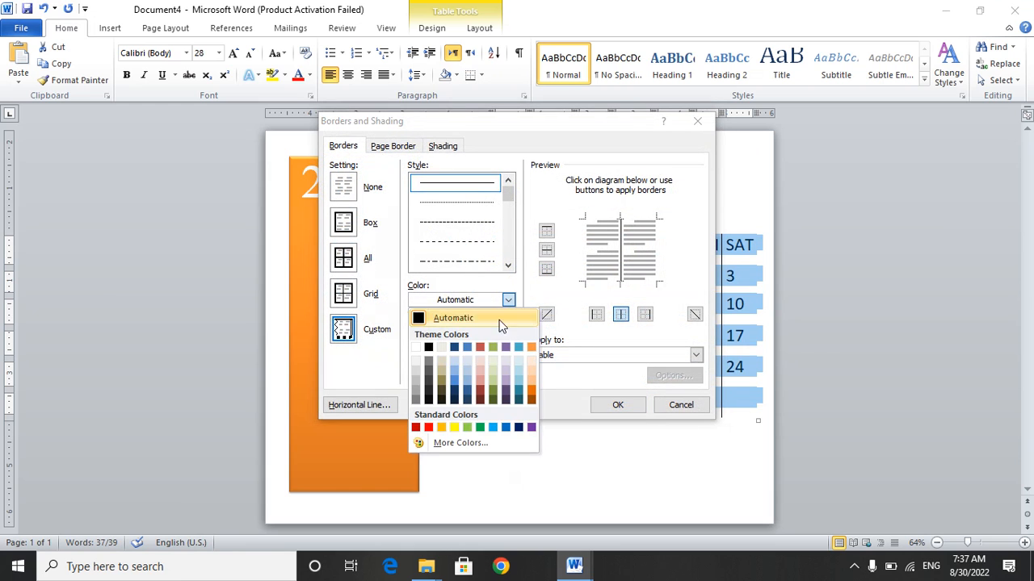
{"action": "left_click", "coordinate": [415, 403]}
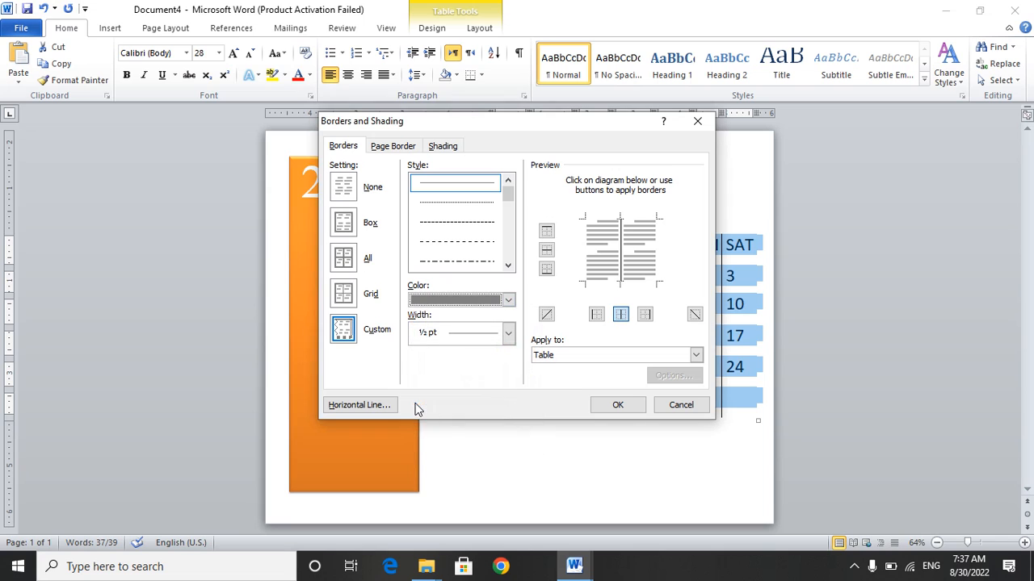
{"action": "left_click", "coordinate": [493, 300]}
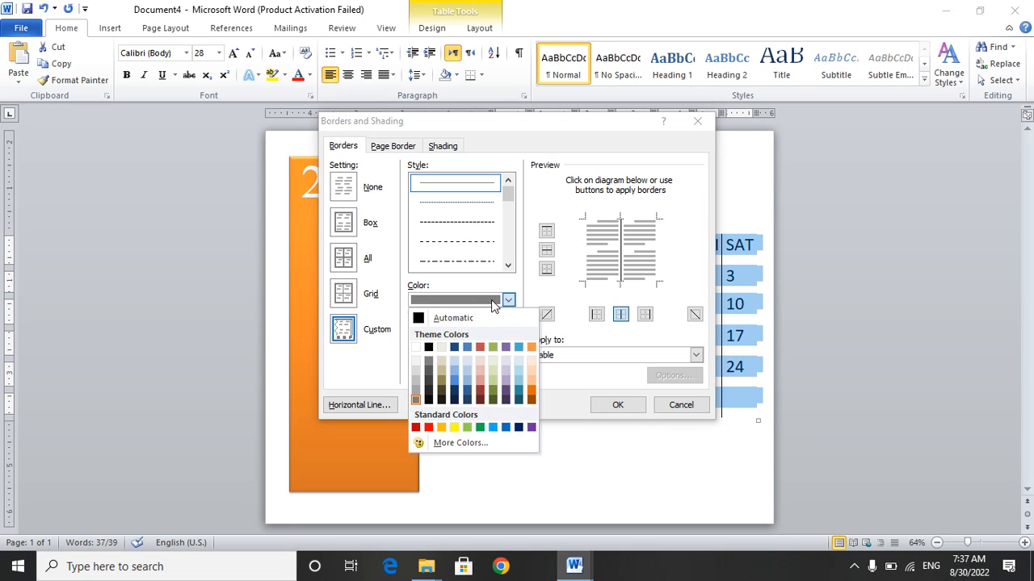
{"action": "left_click", "coordinate": [416, 401]}
{"action": "left_click", "coordinate": [617, 405]}
{"action": "left_click", "coordinate": [612, 438]}
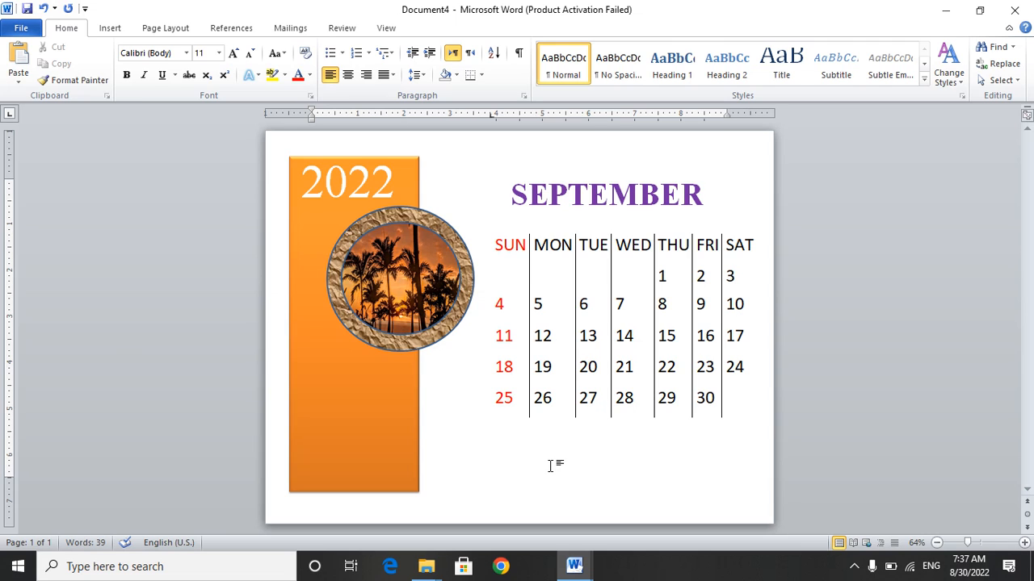
Set the page background colour to Yellow.
{"action": "left_click", "coordinate": [161, 27]}
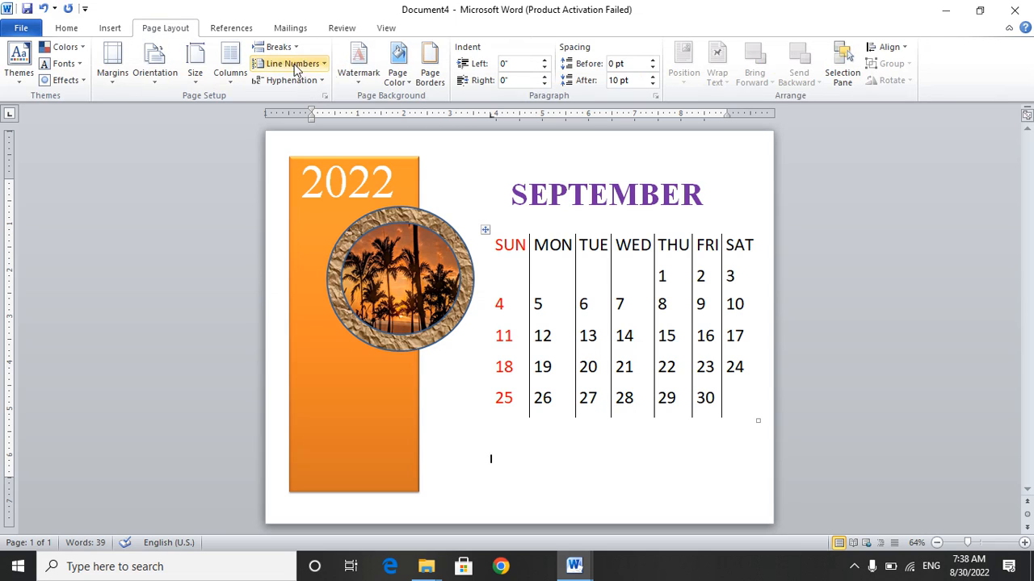
{"action": "left_click", "coordinate": [399, 74]}
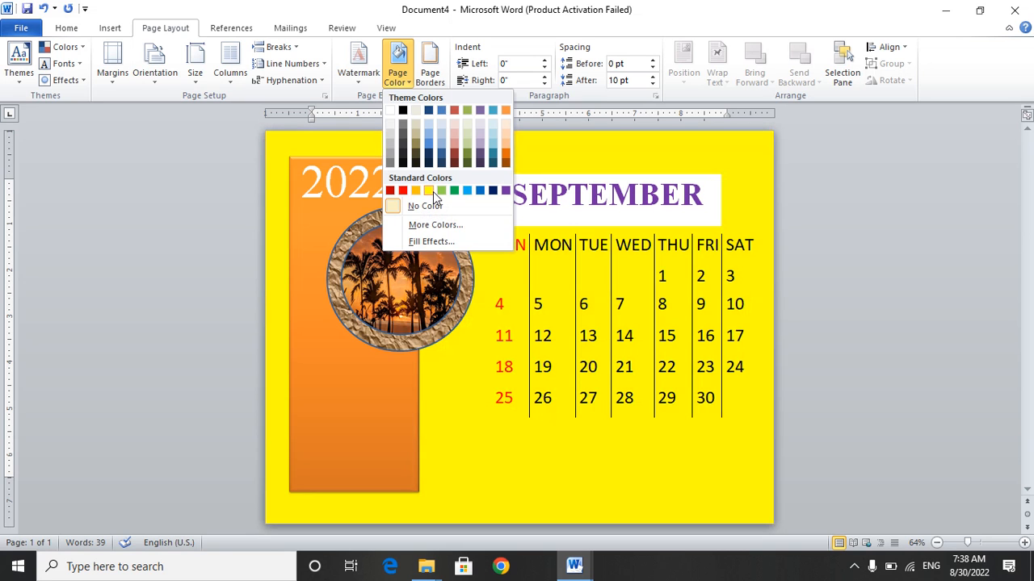
{"action": "left_click", "coordinate": [433, 192]}
Bring up the overview of open windows and cycle through them.
{"action": "key", "text": "alt+Tab"}
{"action": "key", "text": "Tab"}
{"action": "key", "text": "Tab"}
{"action": "key", "text": "Tab"}
{"action": "key", "text": "Tab"}
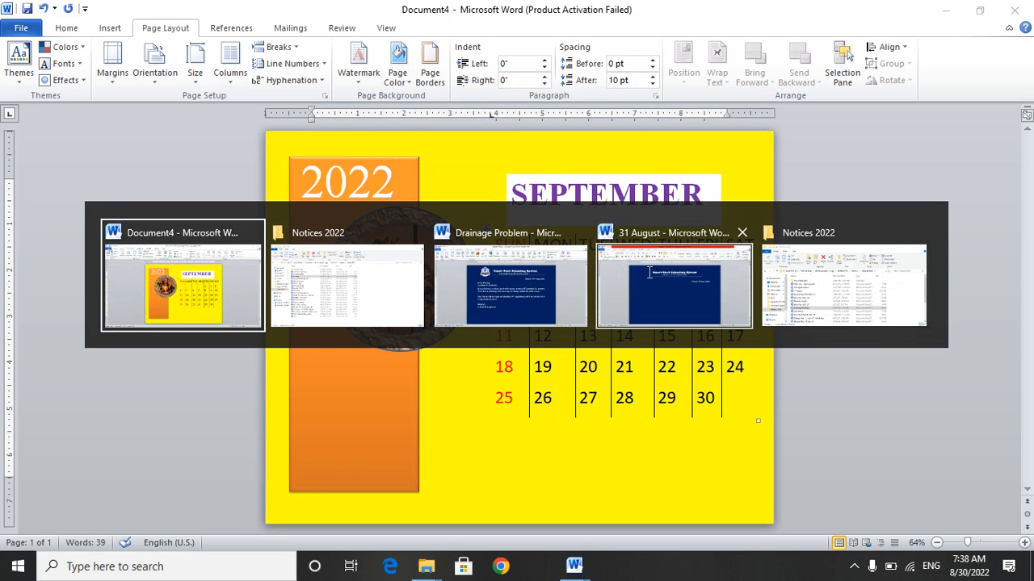